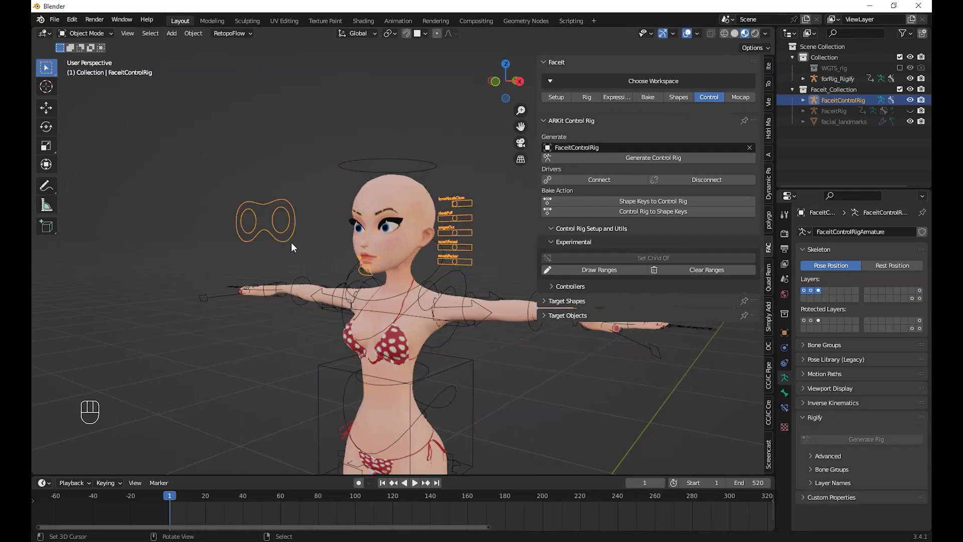
Select the forRig_Rigify body rig together with FaceitControlRig and switch both to Pose Mode.
middle_click_drag(399, 344, 464, 329)
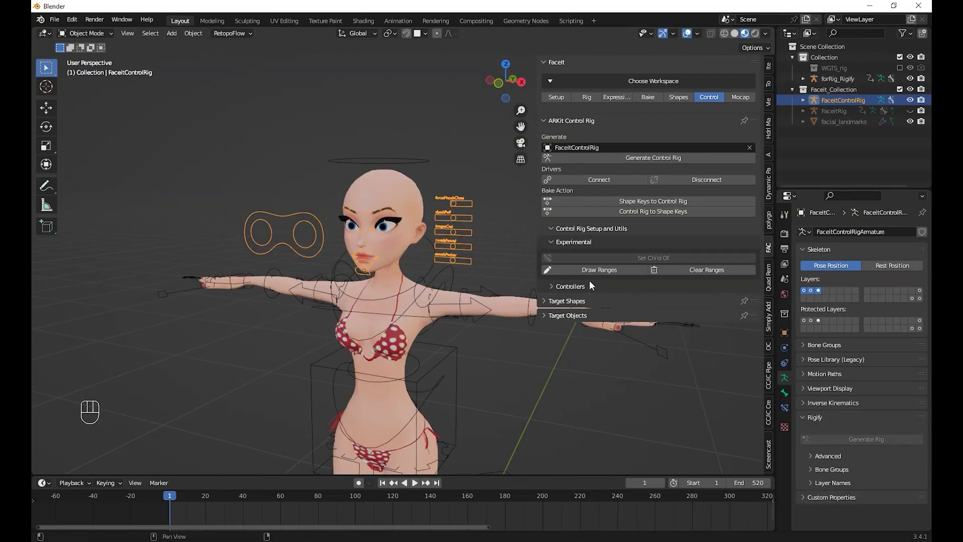
scroll(428, 323, "up", 3)
left_click(558, 287)
left_click(557, 287)
middle_click_drag(437, 236, 400, 237)
right_click(445, 294)
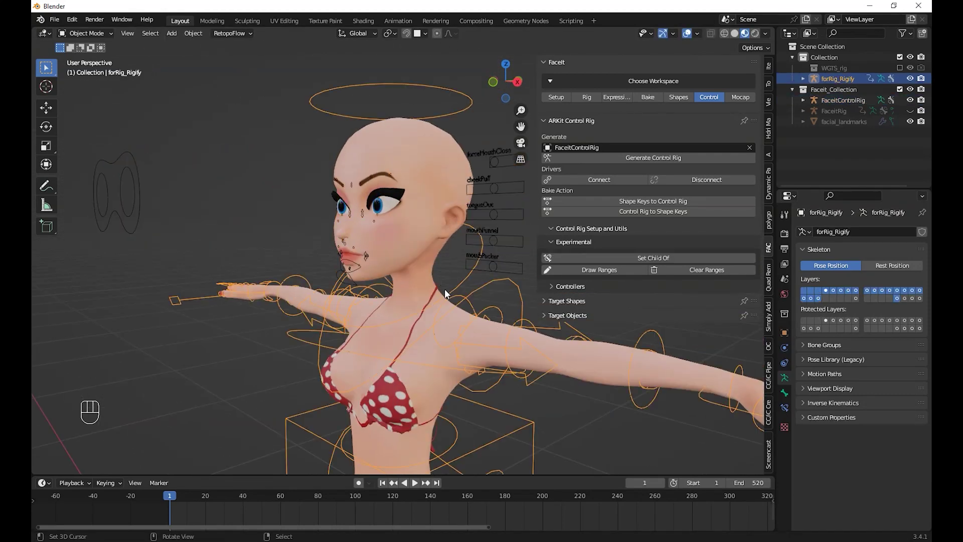
right_click(137, 174, "shift")
left_click(88, 34)
left_click(86, 68)
Try moving the eye look-at control and rotating an upper-body control.
middle_click_drag(149, 237, 187, 239)
right_click(188, 195)
right_click(157, 202)
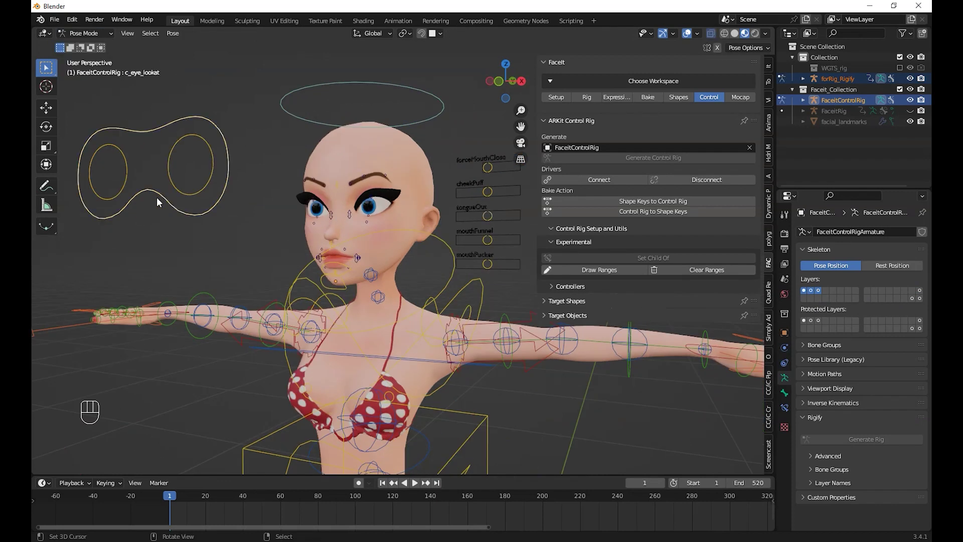
key("g")
right_click(440, 275)
right_click(439, 276)
key("r")
right_click(462, 307)
Move and rotate the torso control of the body rig to test the pose.
scroll(459, 312, "down", 4)
right_click(432, 352)
key("g")
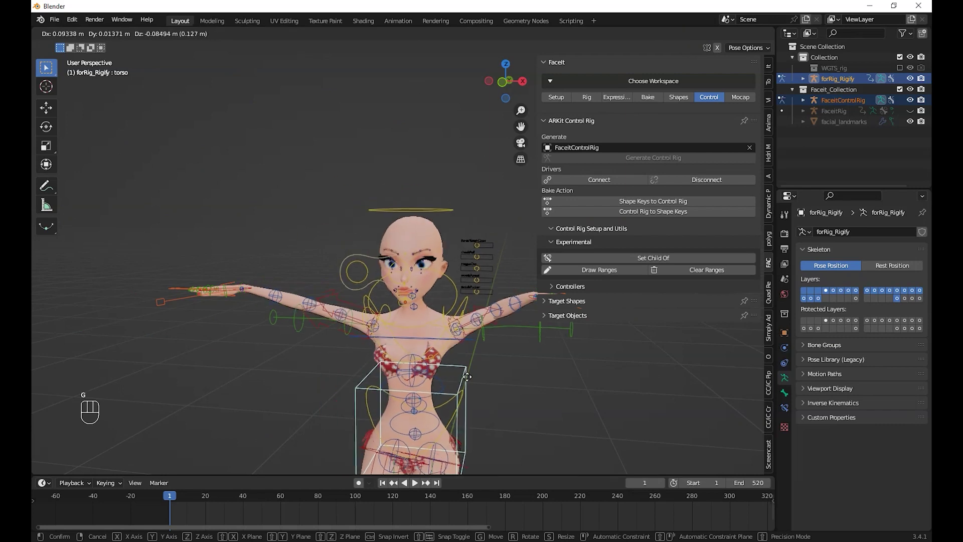
left_click(469, 388)
key("r")
left_click(452, 358)
Try moving the eye look-at control while the torso is posed.
scroll(391, 321, "up", 4)
right_click(253, 262)
key("g")
right_click(266, 250)
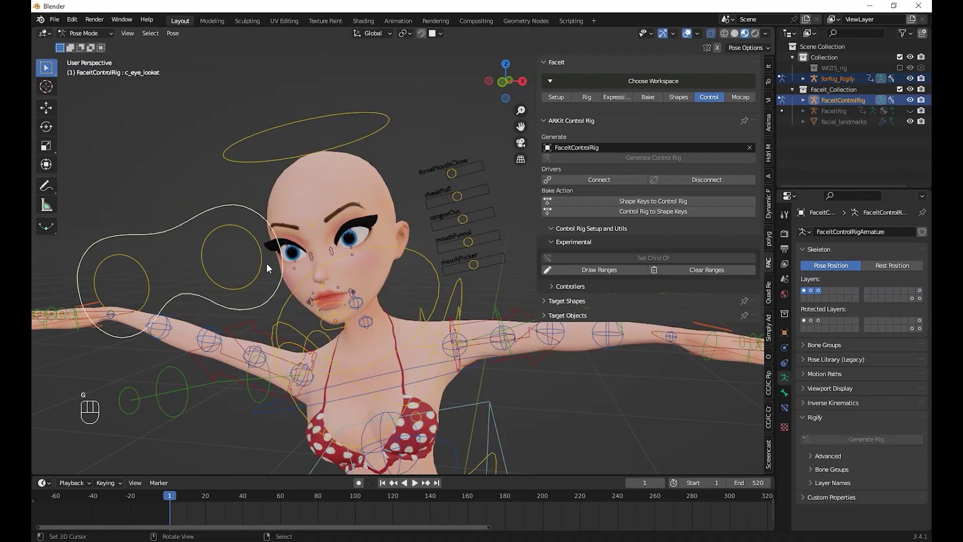
Clear the location and rotation of all bones in both rigs and deselect them.
key("a")
key("alt+g")
key("alt+r")
key("alt+a")
scroll(514, 315, "down", 4)
scroll(514, 315, "up", 4)
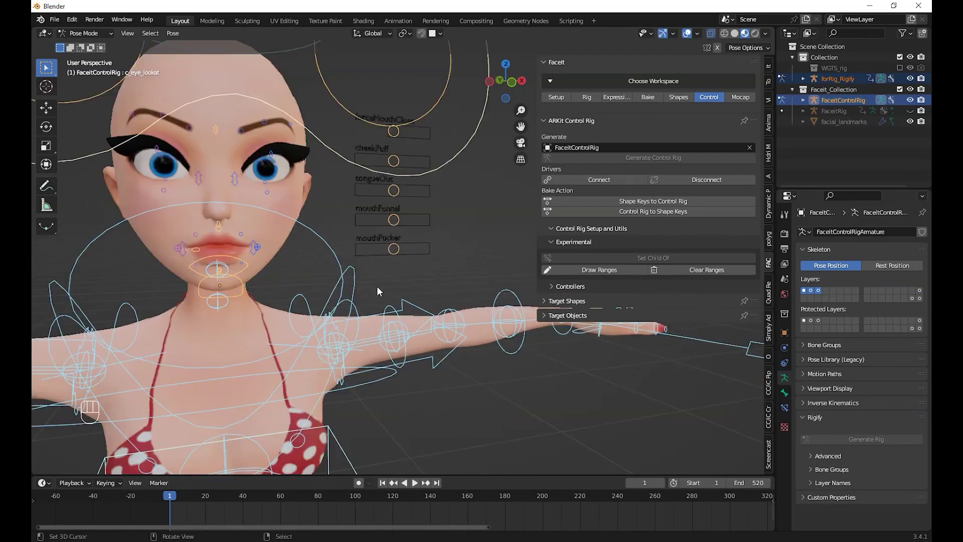
Try moving another rig control on the reset character.
scroll(514, 315, "down", 4)
right_click(489, 282)
middle_click_drag(441, 243, 498, 282)
key("g")
right_click(442, 321)
left_click(83, 33)
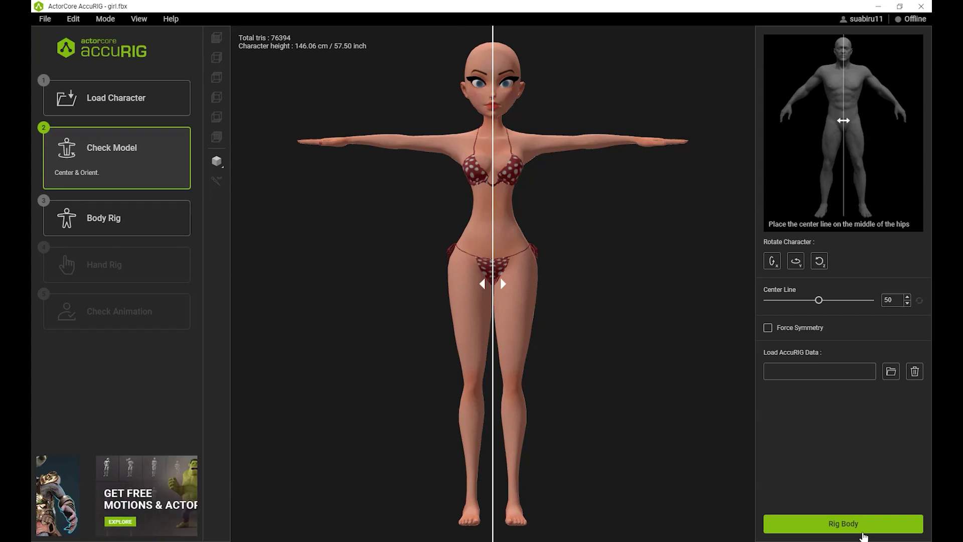
Switch to AccuRIG, start rigging the body, and align the pelvis, thigh, neck, clavicle and arm joints with symmetry enabled.
left_click(855, 528)
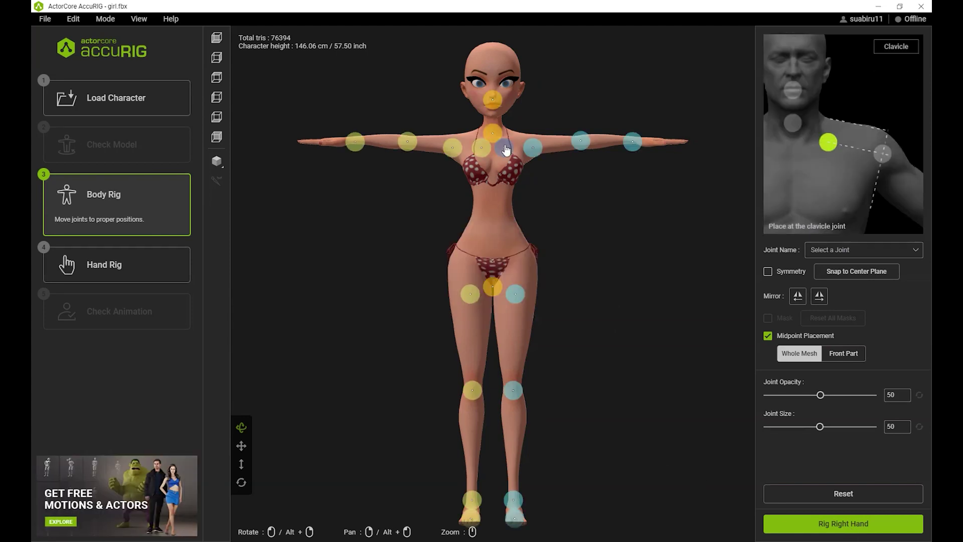
left_click_drag(493, 287, 495, 248)
left_click_drag(515, 293, 511, 270)
mouse_move(494, 133)
left_mouse_down()
mouse_move(503, 106)
mouse_move(510, 141)
left_mouse_up()
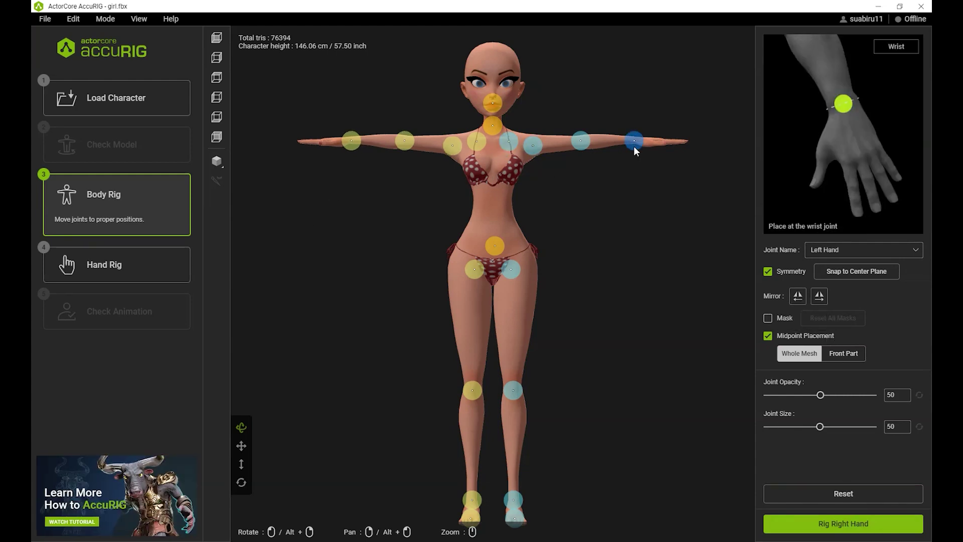
Rig the right hand with five fingers, aligning the tip joints to the fingertips and the thumb base joint closer to the wrist.
left_click(803, 530)
left_click(443, 301)
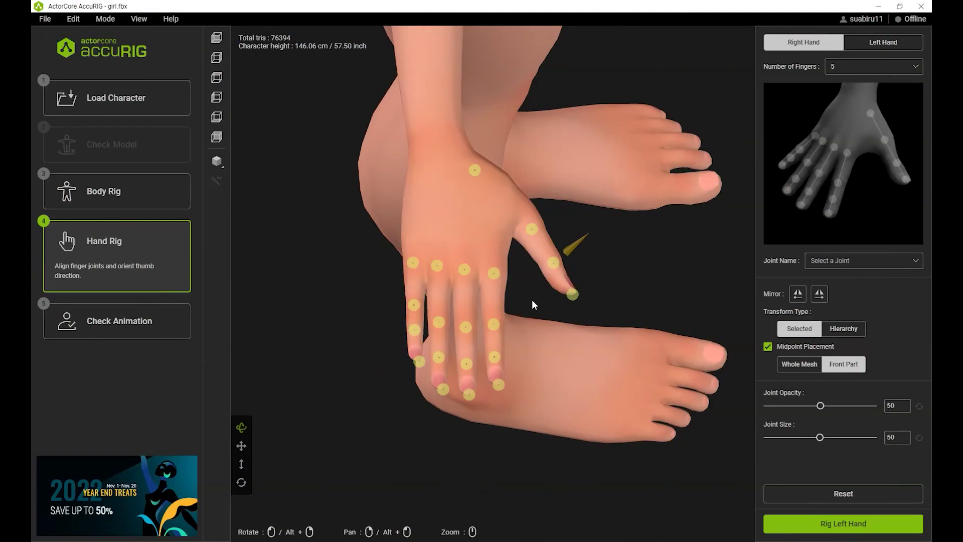
left_click(421, 361)
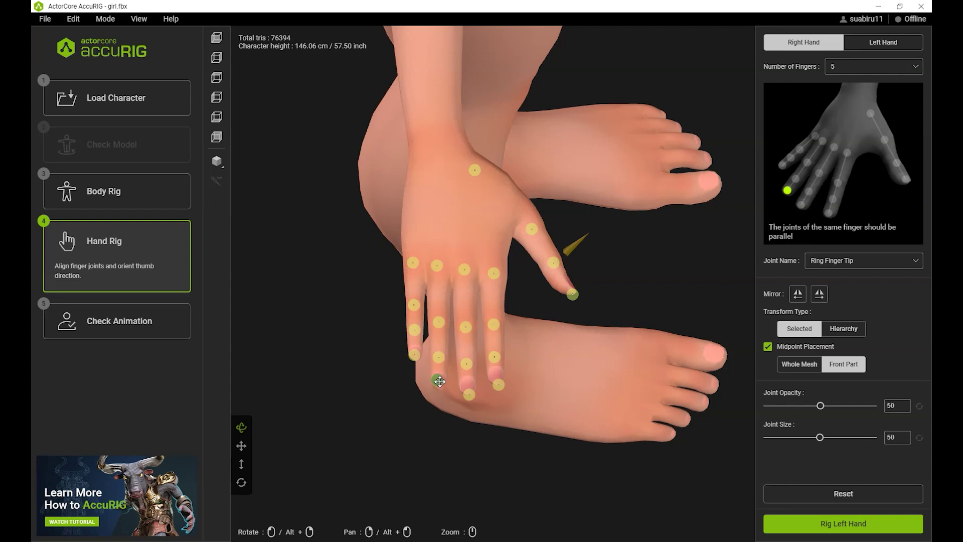
left_click_drag(499, 384, 493, 377)
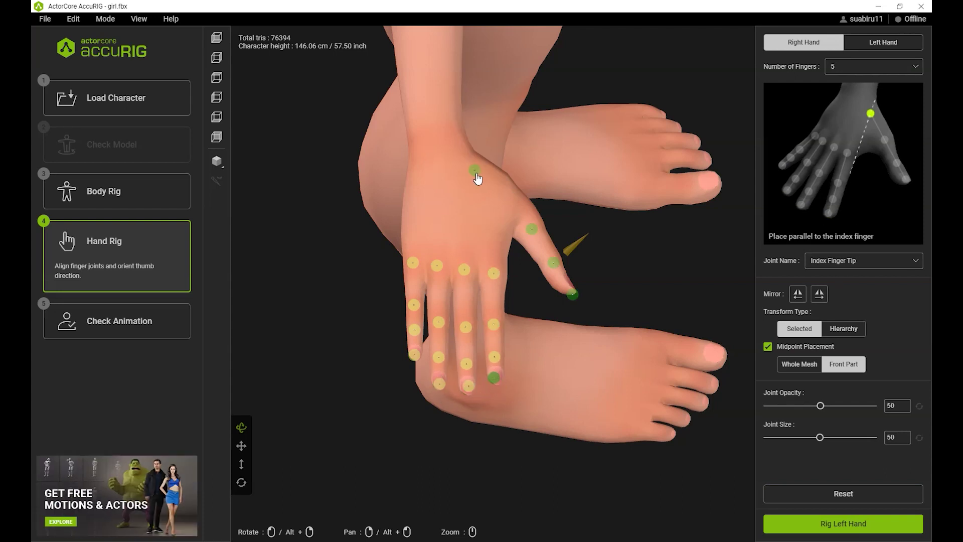
left_click_drag(572, 294, 569, 288)
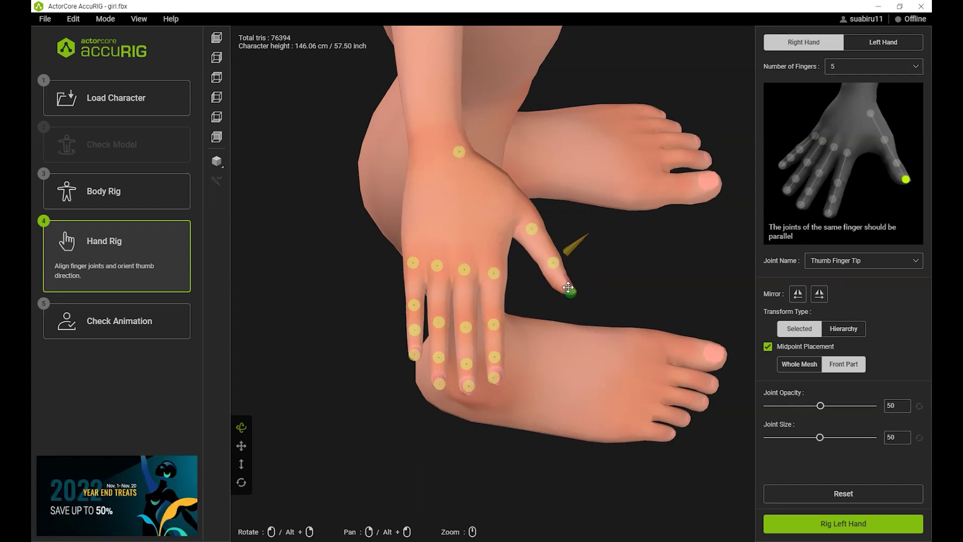
Rig the left hand, check its joints from the side, and finalize the character.
left_click(845, 526)
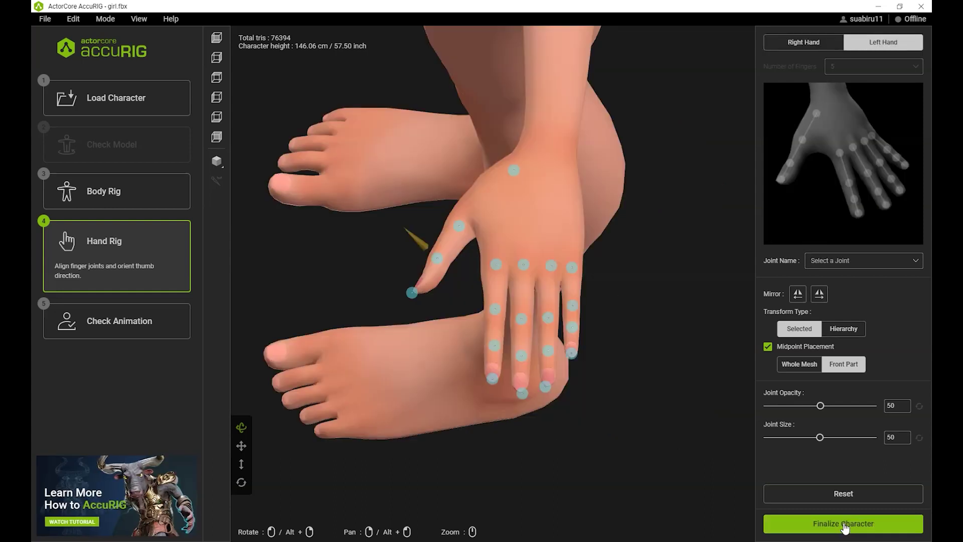
right_click_drag(437, 379, 509, 387)
left_click_drag(509, 387, 499, 311)
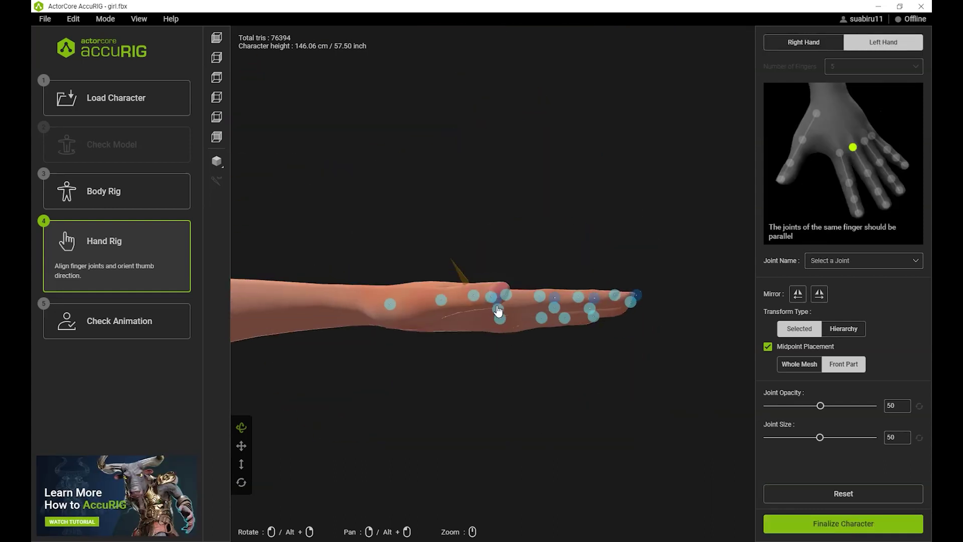
scroll(494, 321, "down", 5)
left_click_drag(488, 344, 396, 390)
left_click(786, 523)
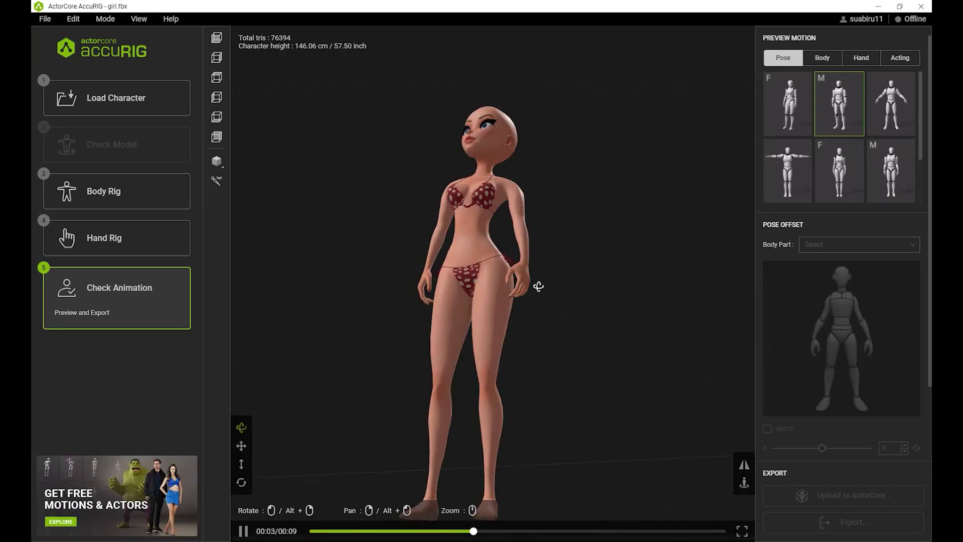
Preview the first hand motion and the first body motion on the rigged character to check deformation.
left_click(863, 59)
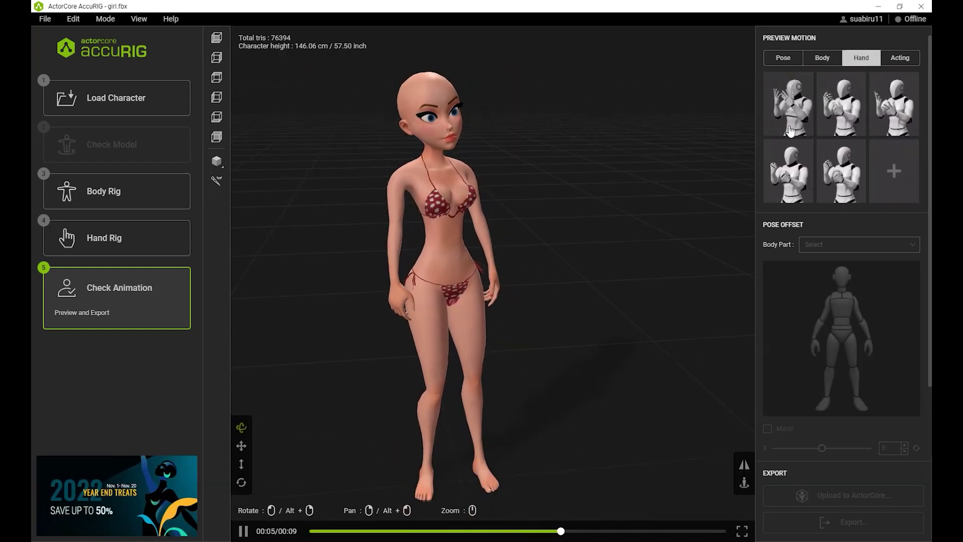
left_click(789, 131)
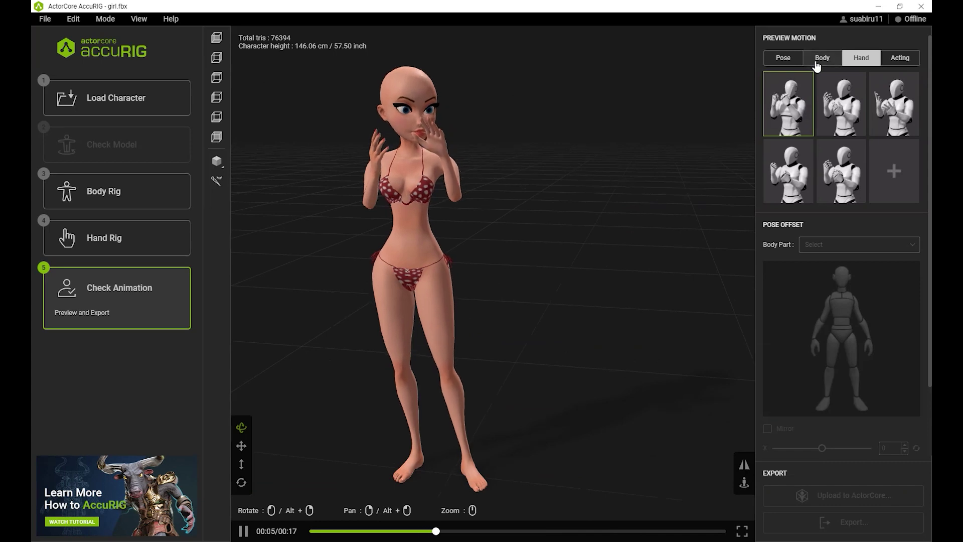
left_click(787, 60)
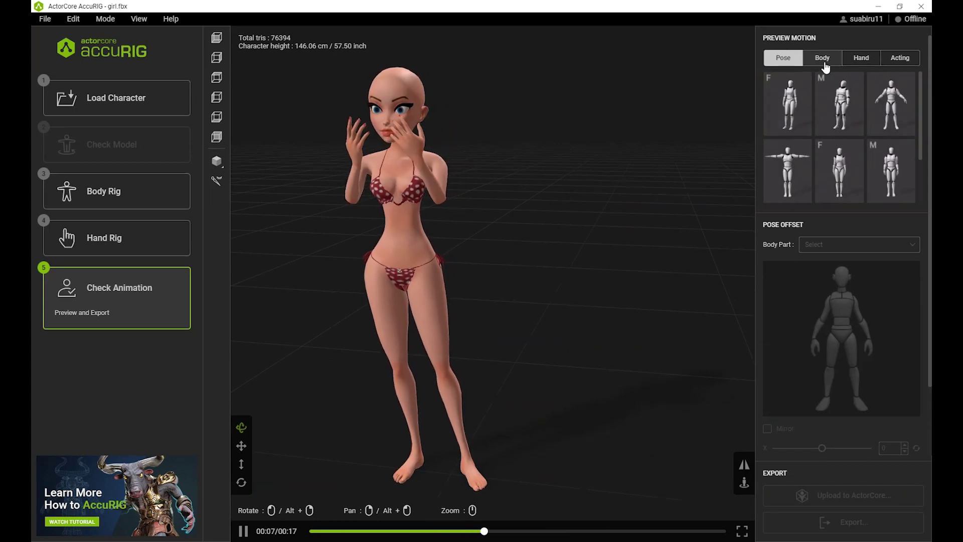
left_click(825, 64)
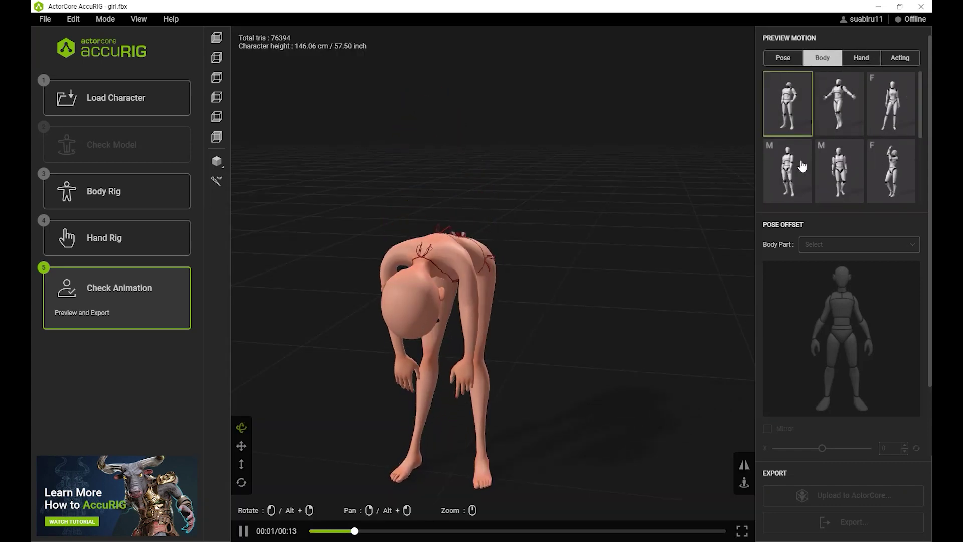
Put the character in T-pose and export it as the FBX file forRig for Blender, with original texture size and textures not embedded.
left_click(786, 59)
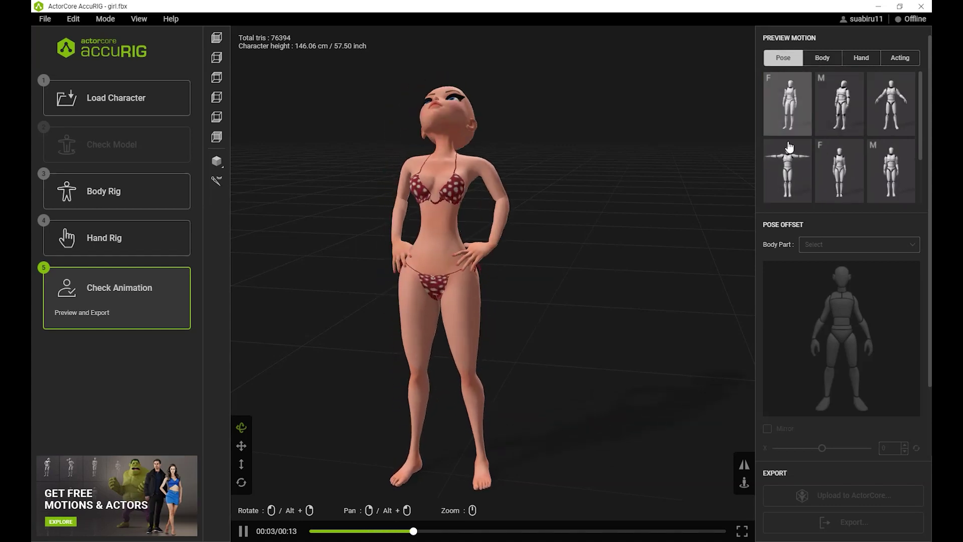
left_click(789, 147)
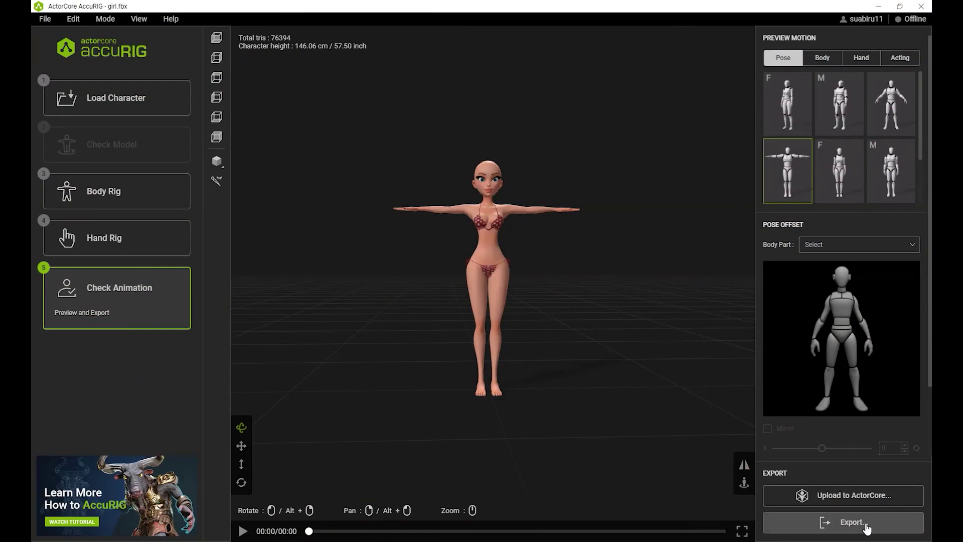
left_click(866, 527)
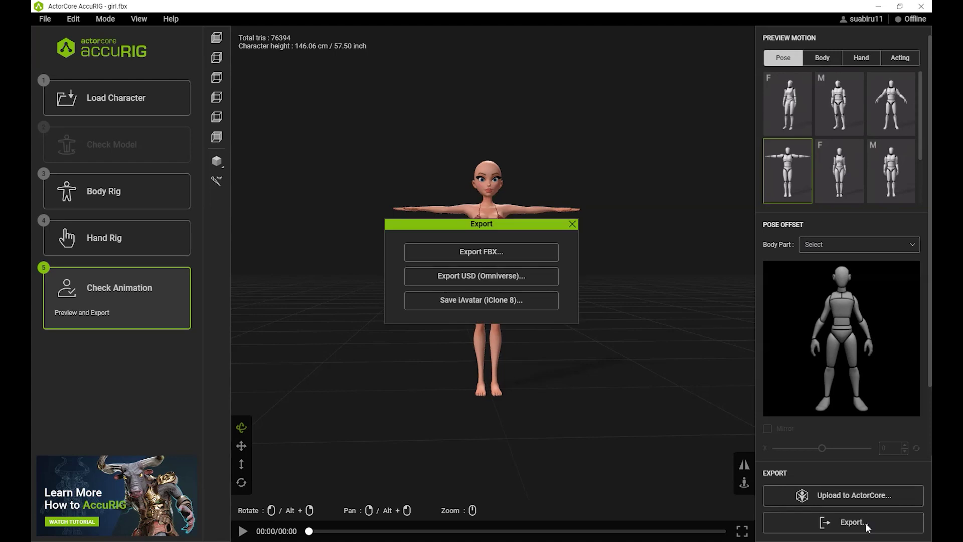
left_click(517, 262)
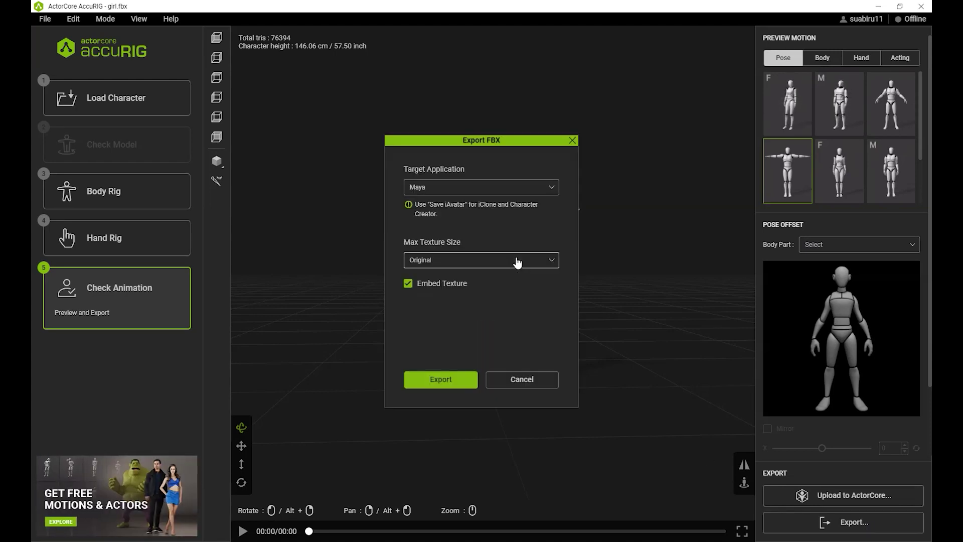
left_click(470, 189)
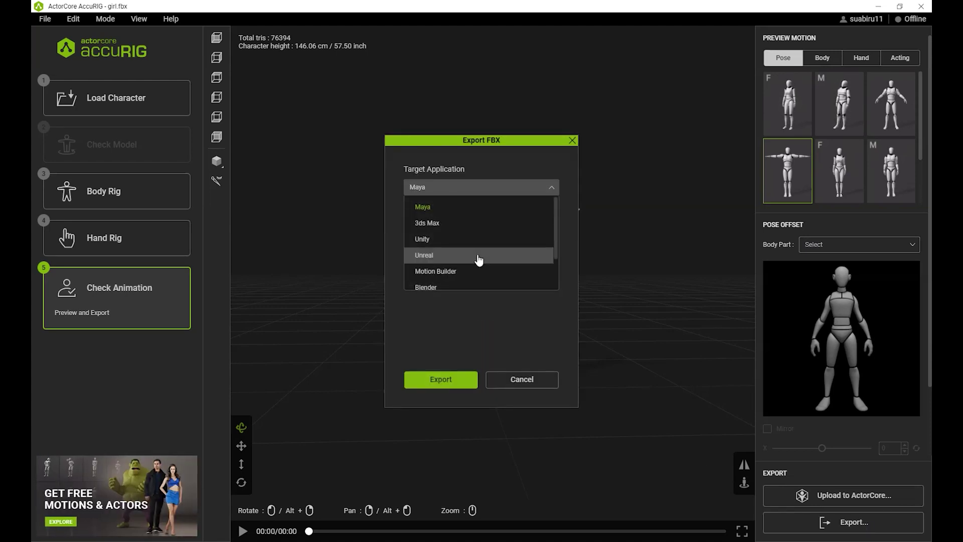
scroll(475, 266, "down", 1)
left_click(456, 247)
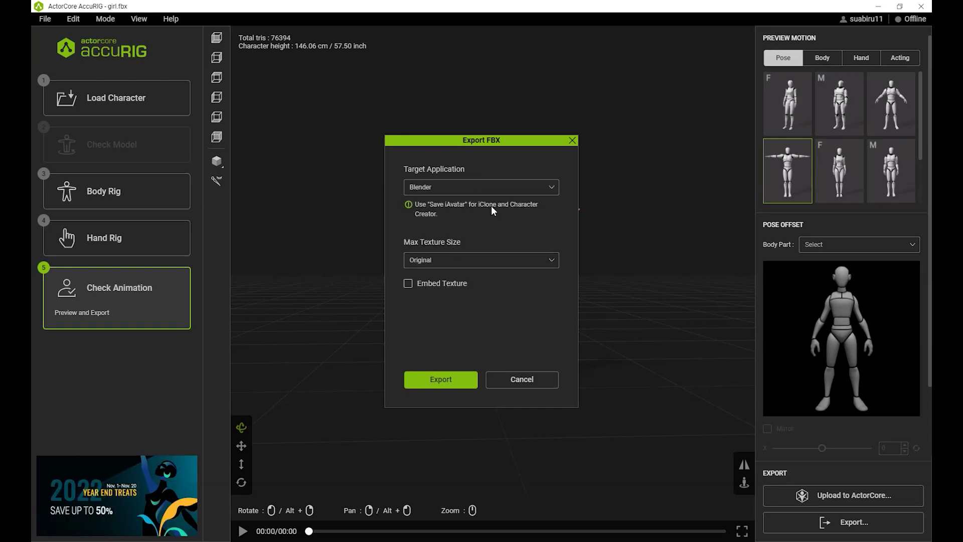
left_click(465, 378)
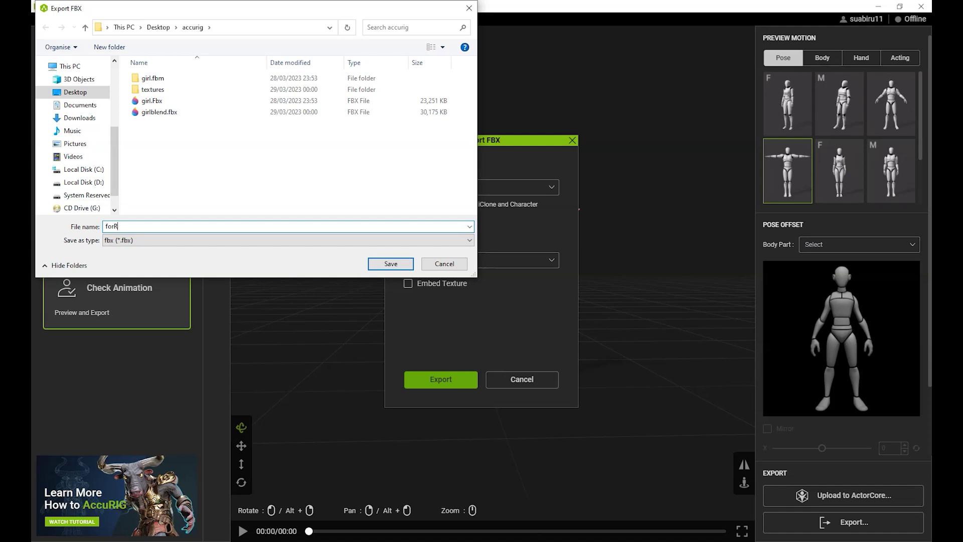
key("Return")
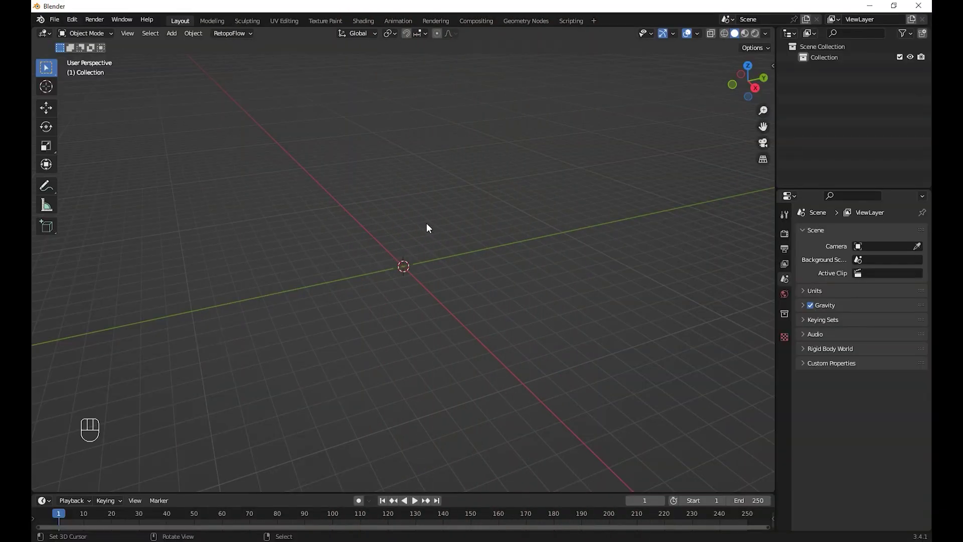
Switch to Blender and import forRig.fbx from the accurig desktop folder as a character with the CC/iC Pipeline add-on.
mouse_move(428, 225)
middle_mouse_down()
mouse_move(468, 249)
mouse_move(439, 240)
middle_mouse_up()
key("n")
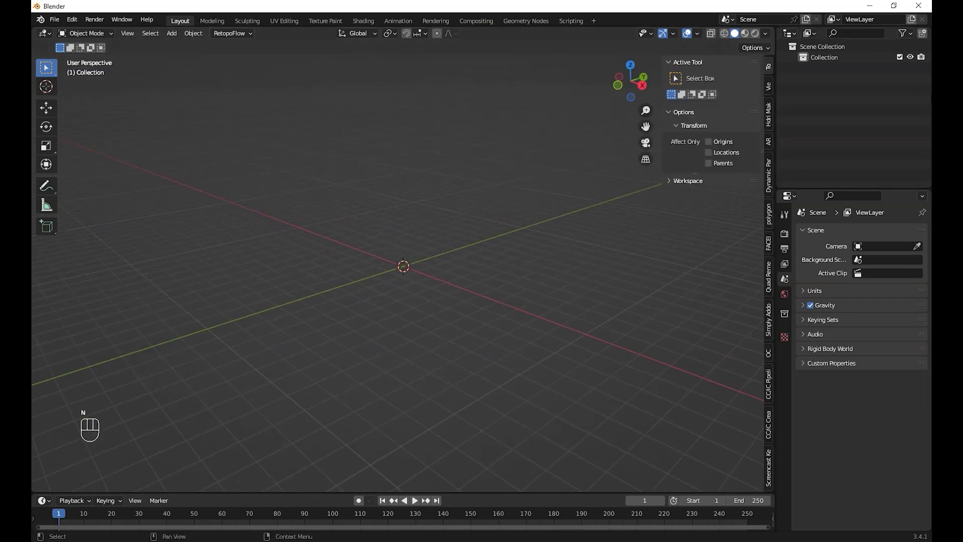
left_click(769, 384)
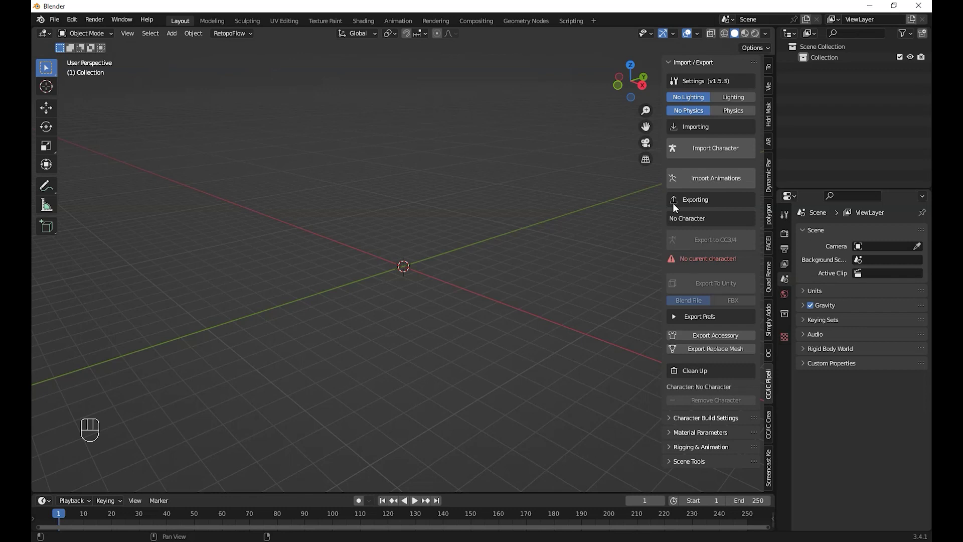
left_click(690, 151)
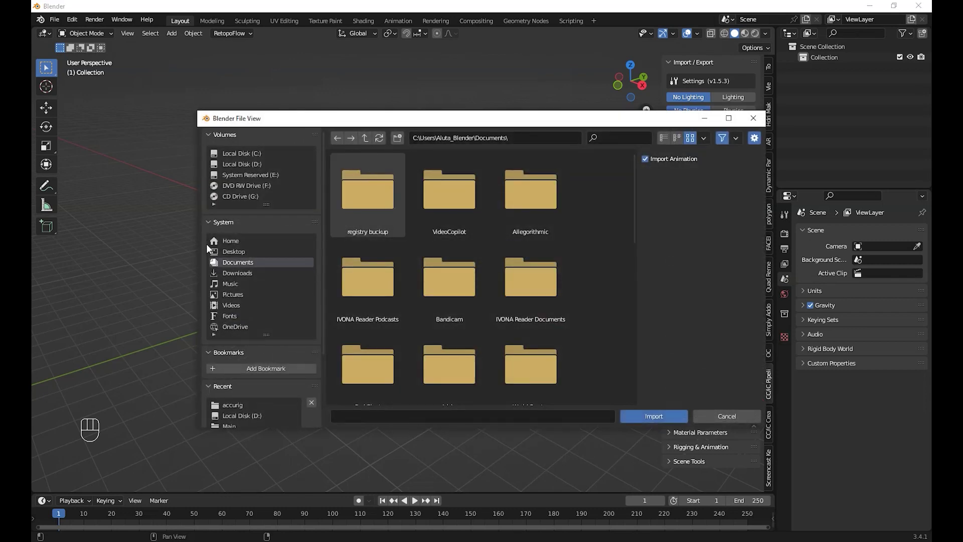
left_click(225, 252)
double_click(362, 222)
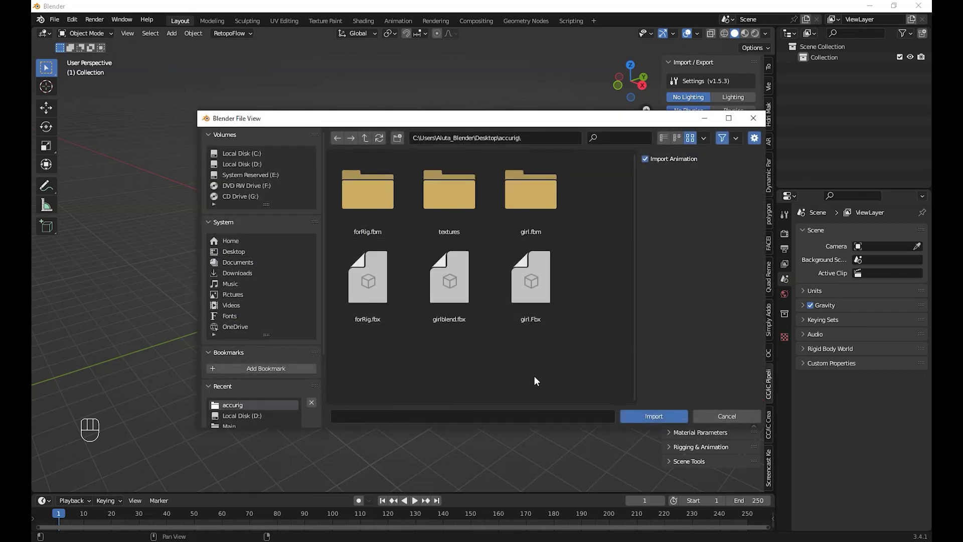
double_click(369, 290)
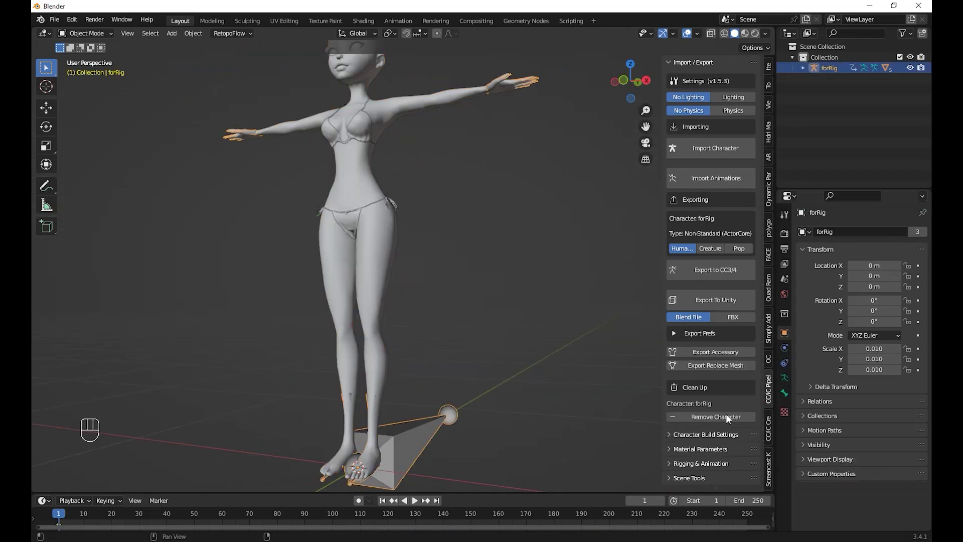
Convert the forRig character to a Rigify rig using the Quick setup in Rigging & Animation.
left_click(725, 464)
scroll(583, 400, "down", 4)
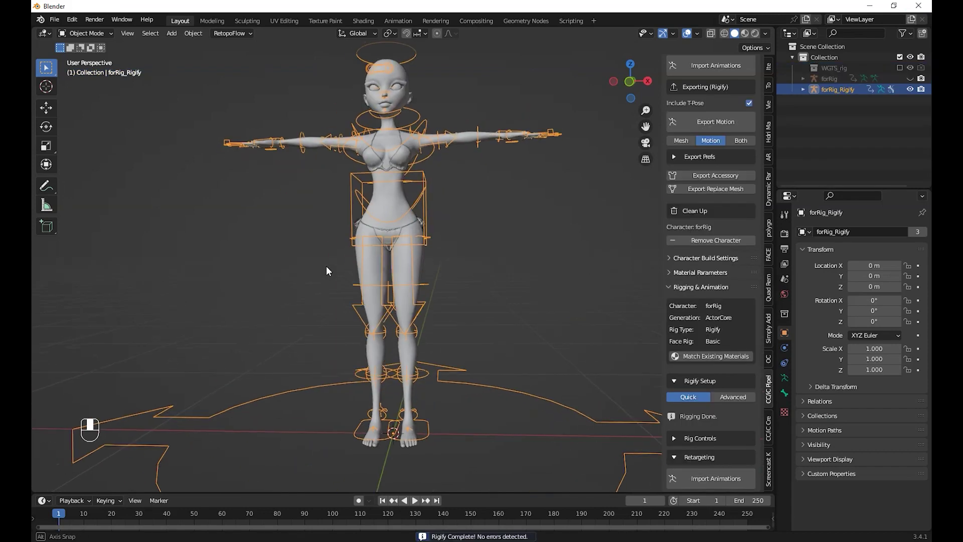
Enter Pose Mode and test-move the torso, left hand IK and left foot IK controls, cancelling each move.
left_click(78, 34)
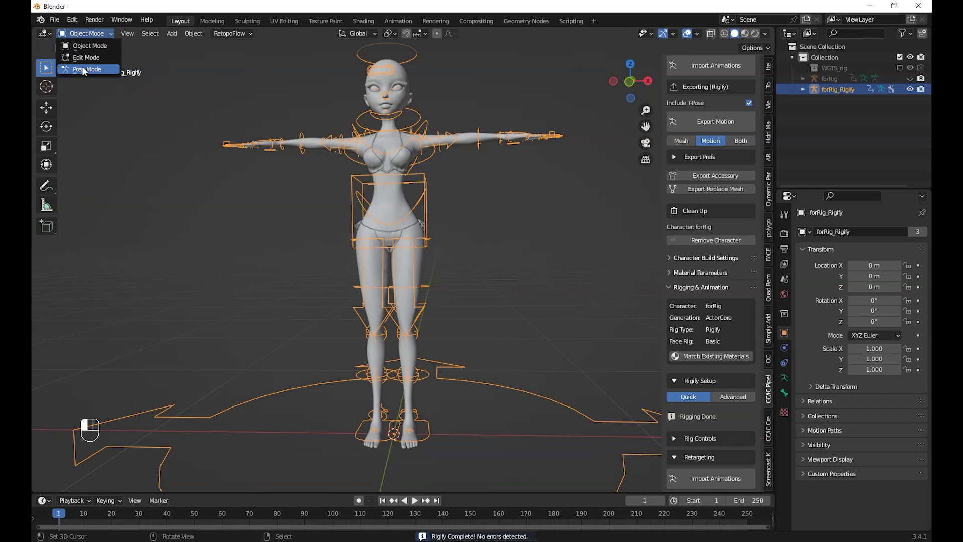
left_click(82, 67)
left_click(426, 181)
key("g")
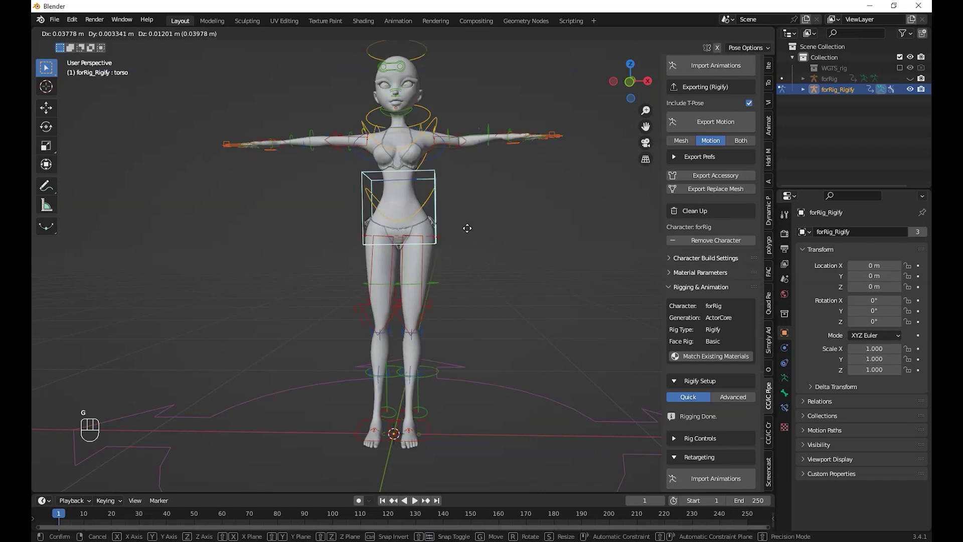
right_click(495, 133)
left_click(514, 136)
key("g")
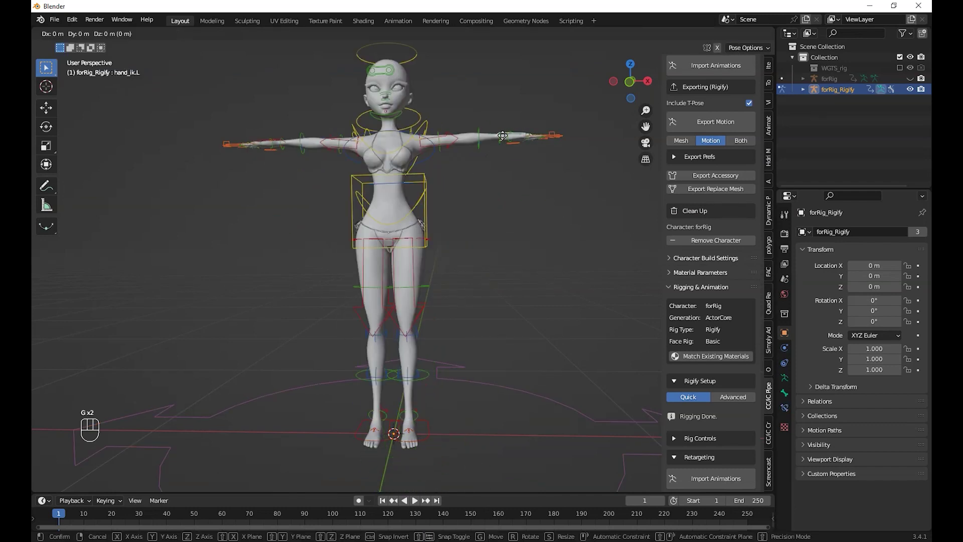
right_click(498, 212)
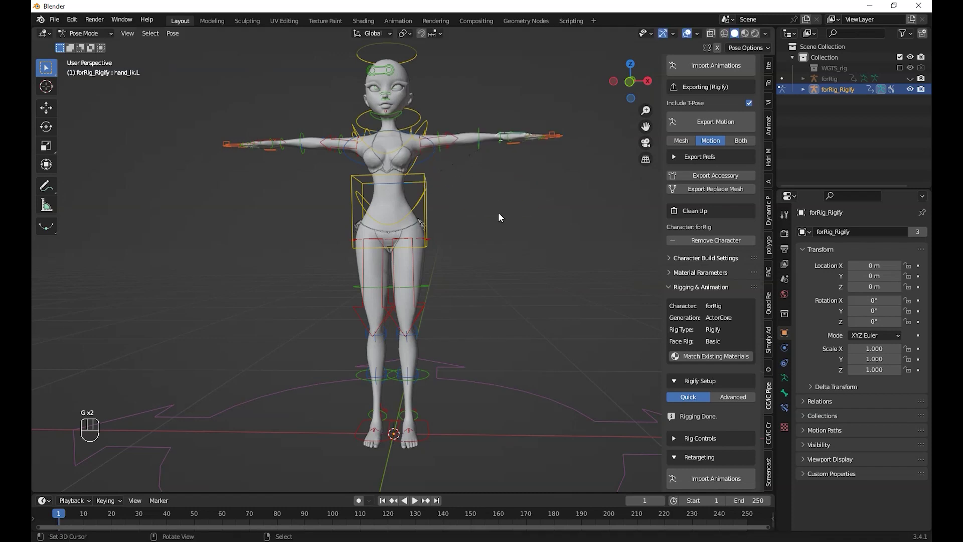
middle_click_drag(499, 212, 467, 382)
right_click(402, 432)
key("g")
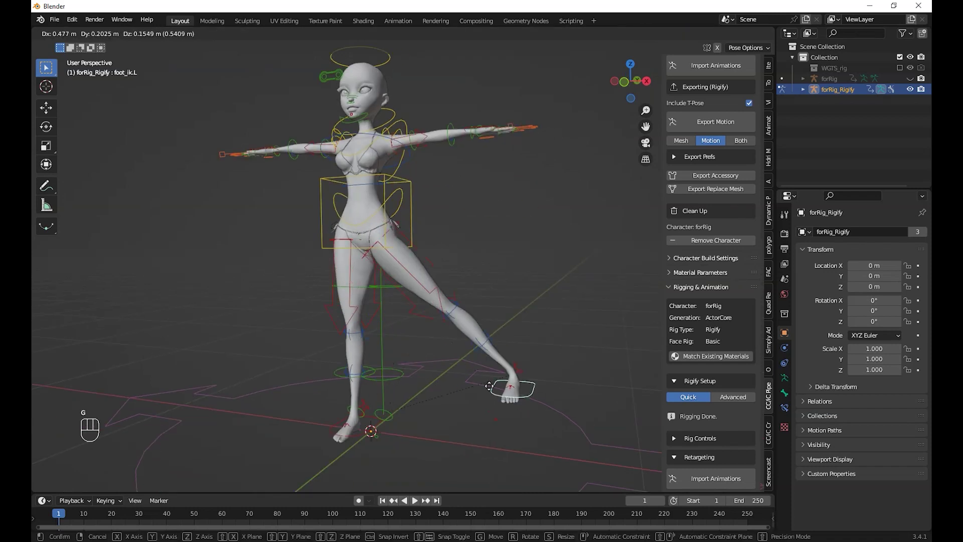
right_click(420, 301)
Test-rotate the jaw control up close and cancel the rotation.
scroll(448, 193, "up", 1)
middle_click_drag(420, 188, 439, 291)
scroll(440, 291, "up", 5)
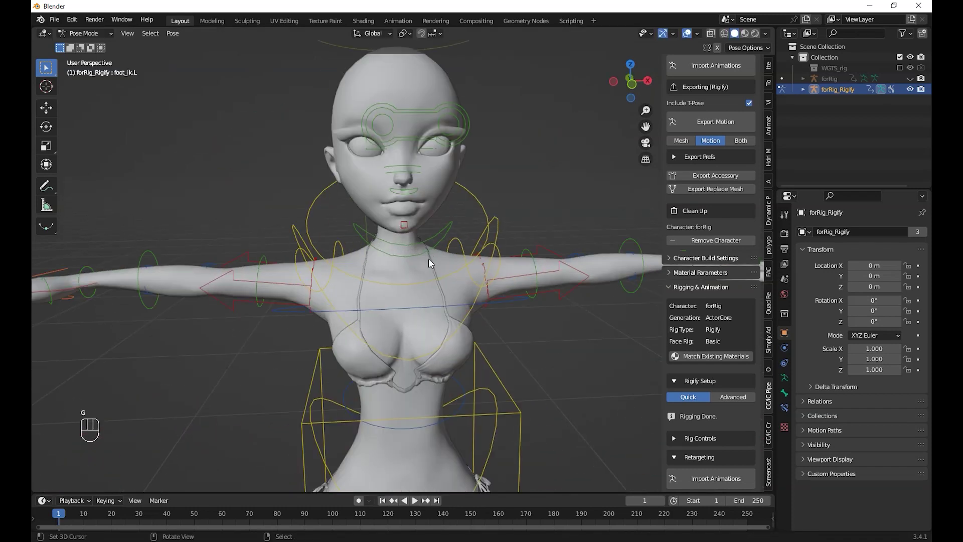
key("r")
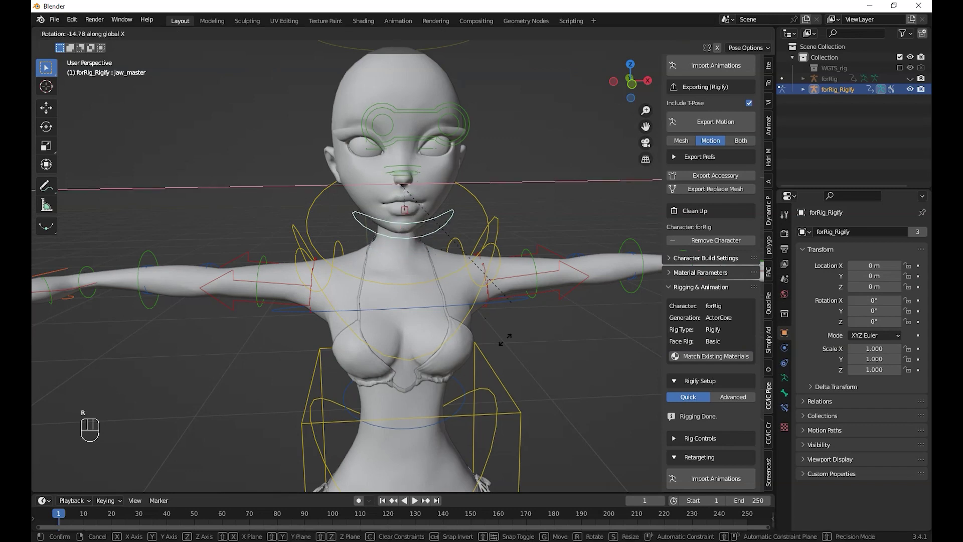
right_click(499, 273)
Preview the character with its materials while test-rotating the neck and head controls, cancelling each rotation.
mouse_move(498, 273)
middle_mouse_down()
mouse_move(421, 262)
mouse_move(477, 261)
mouse_move(441, 252)
mouse_move(462, 233)
mouse_move(555, 213)
middle_mouse_up()
left_click(745, 33)
left_click(535, 206)
key("r")
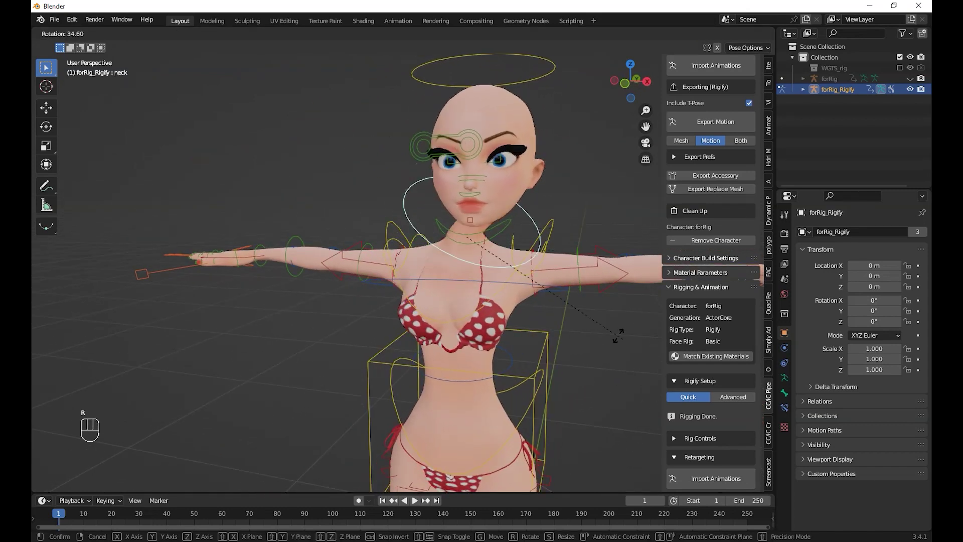
right_click(617, 331)
right_click(528, 57)
scroll(589, 199, "down", 5)
key("r")
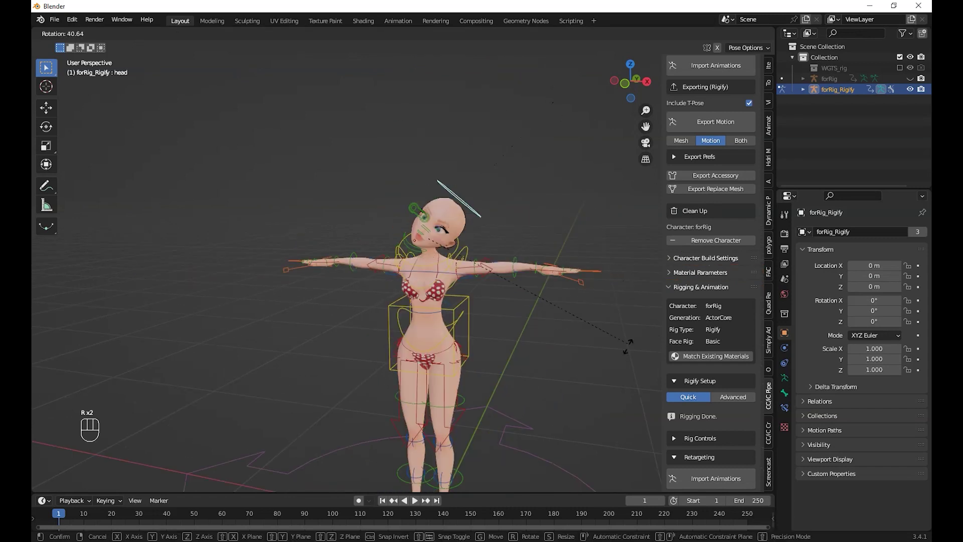
right_click(547, 191)
scroll(504, 189, "up", 5)
mouse_move(504, 189)
middle_mouse_down()
mouse_move(452, 180)
mouse_move(467, 189)
middle_mouse_up()
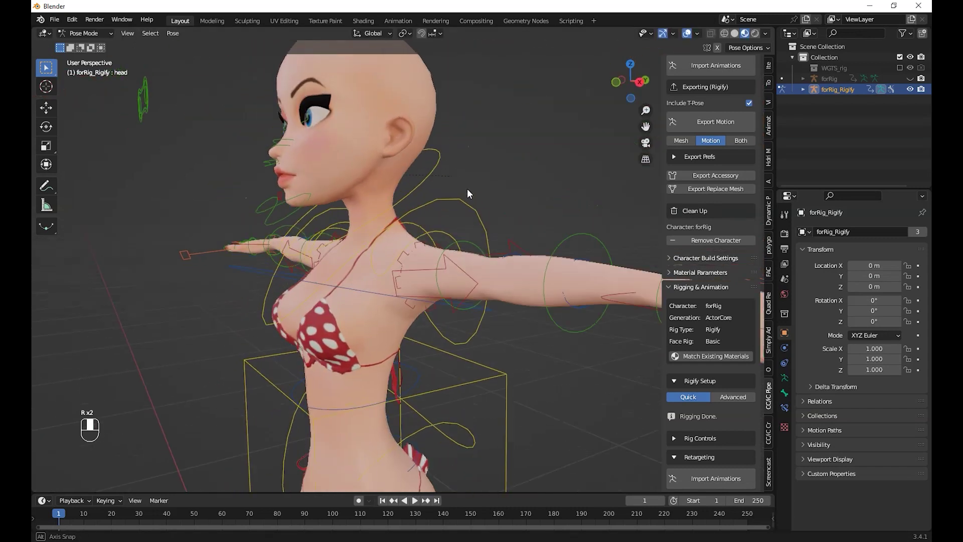
Return the viewport to solid shading and frame the character's upper body from the front.
left_click(735, 34)
middle_click_drag(376, 163, 460, 167)
scroll(459, 167, "down", 5)
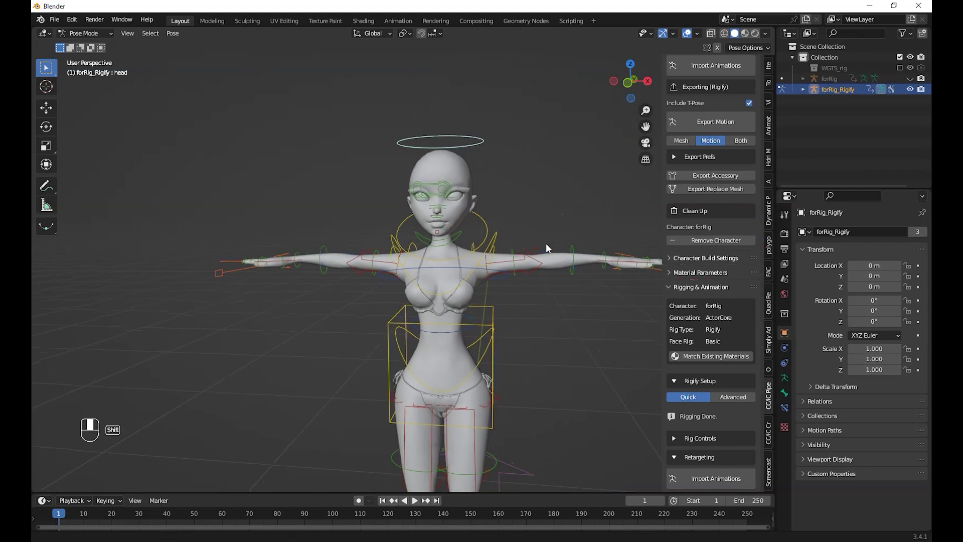
middle_click_drag(545, 243, 499, 238, "shift")
scroll(499, 238, "up", 6)
scroll(435, 113, "down", 5)
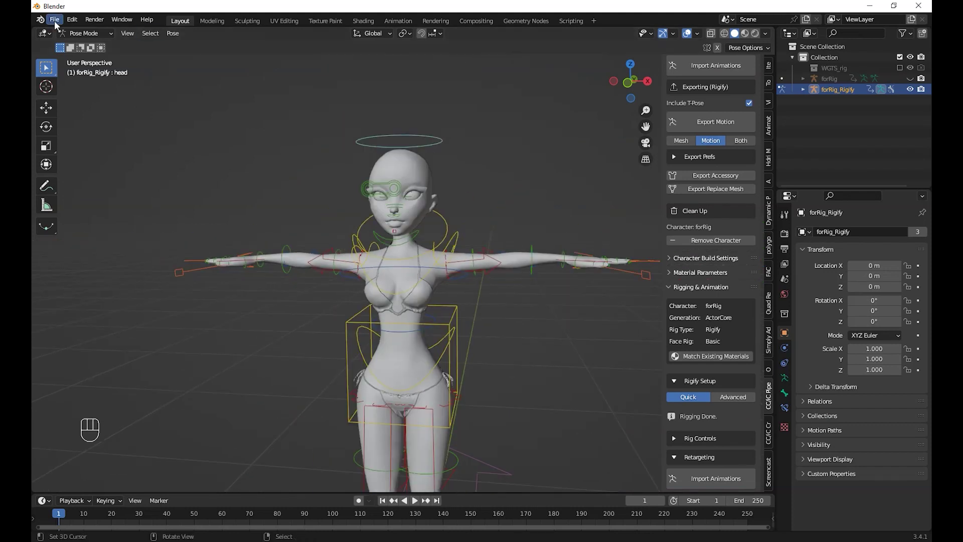
Turn off Lock Object Modes and switch the Rigify rig back to Object Mode.
left_click(72, 19)
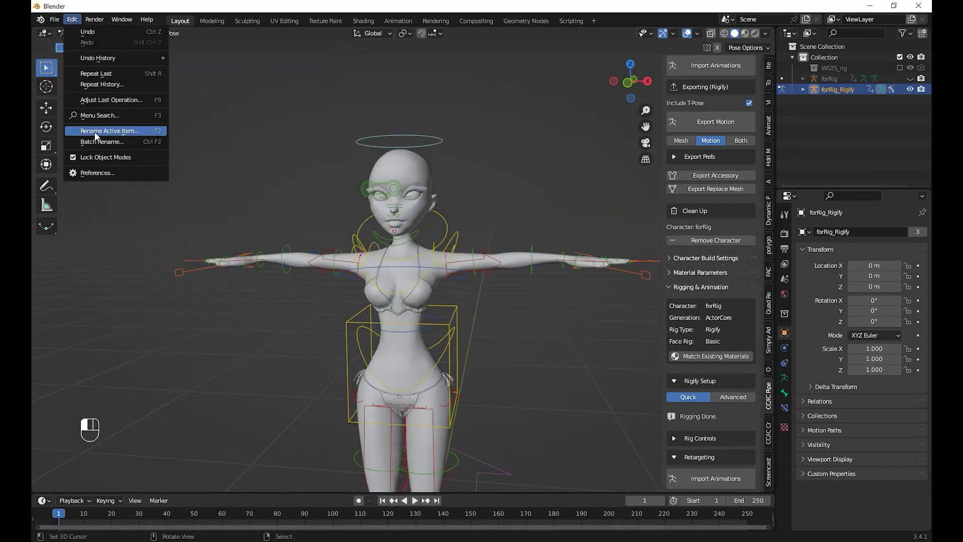
left_click(88, 158)
left_click(80, 33)
left_click(75, 46)
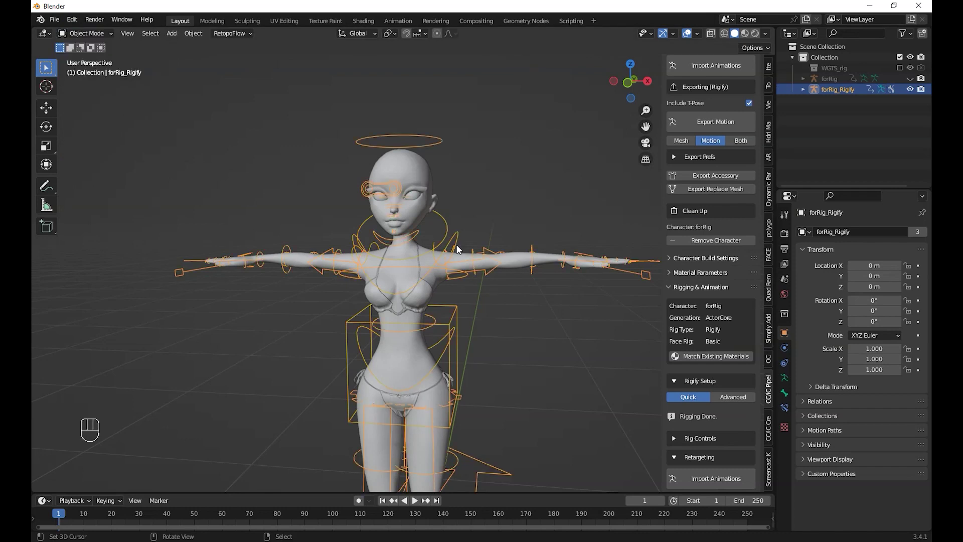
Hide the Rigify rig and the body mesh so the eyes and teeth are exposed.
key("h")
left_click(423, 192)
scroll(423, 193, "up", 4)
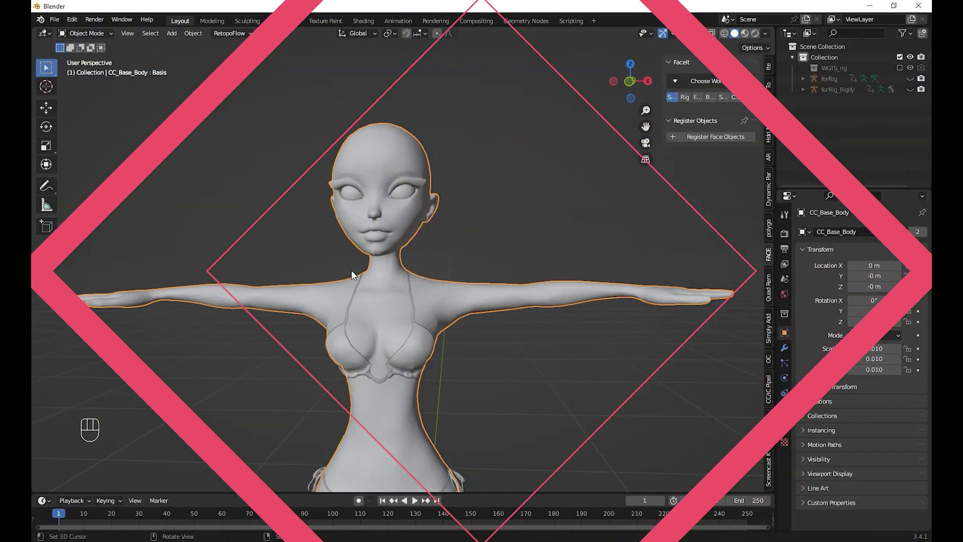
key("h")
Open the teeth mesh in Edit Mode with Material Preview shading and face selection.
left_click(378, 226)
key("Tab")
middle_click_drag(378, 242, 322, 231)
scroll(322, 230, "up", 3)
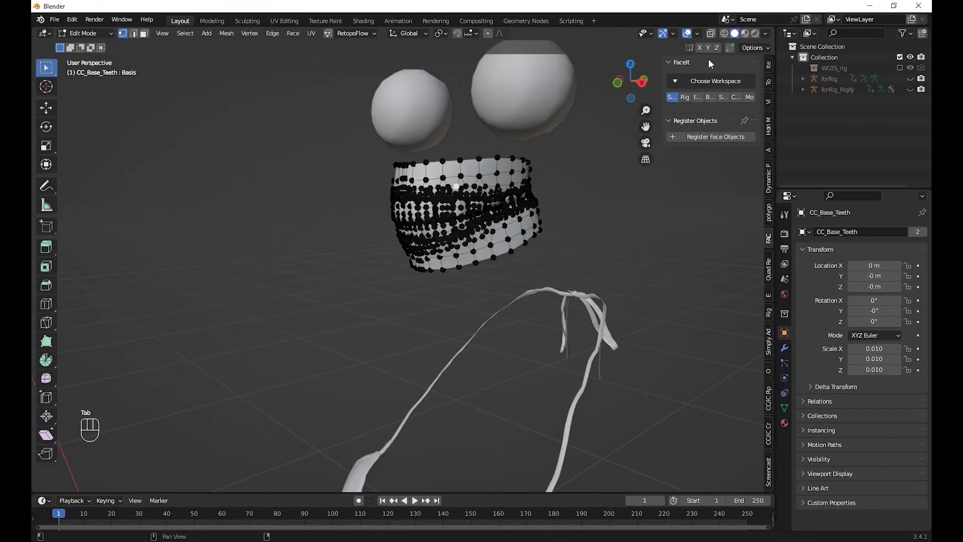
left_click(744, 33)
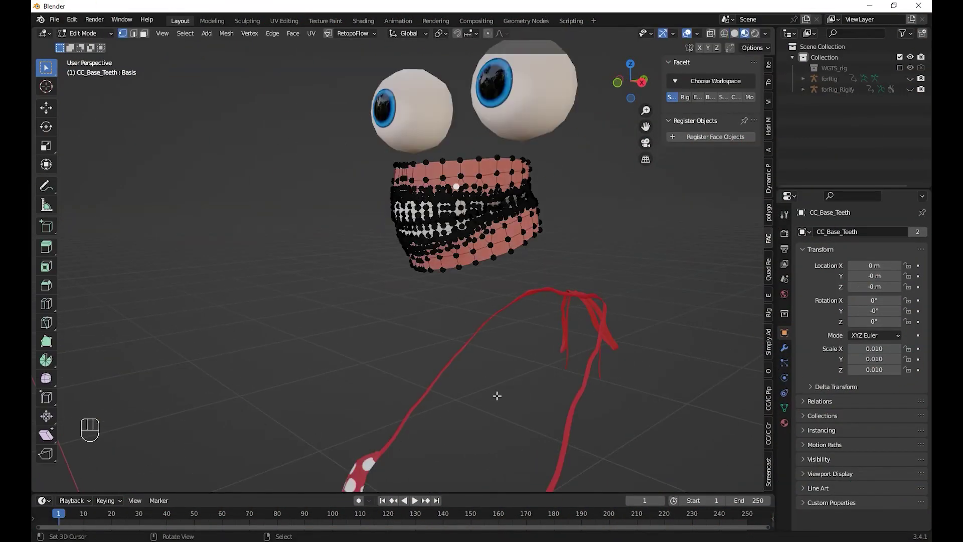
mouse_move(485, 281)
middle_mouse_down()
mouse_move(438, 275)
mouse_move(470, 273)
middle_mouse_up()
scroll(469, 273, "up", 2)
left_click(144, 33)
Select all linked faces of the upper gum and upper teeth.
right_click(412, 242)
key("l")
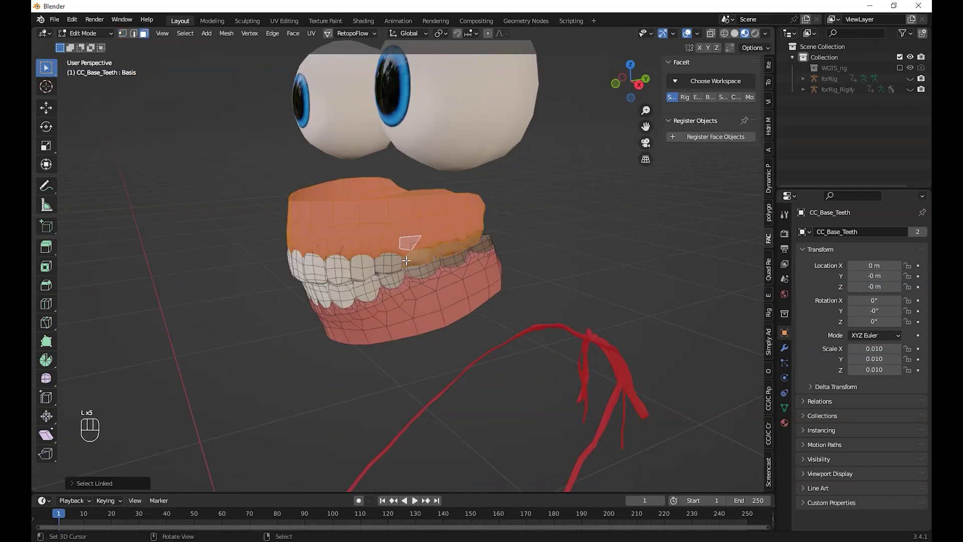
middle_click_drag(318, 269, 408, 273)
scroll(408, 273, "up", 1)
key("l")
key("l")
key("l")
key("l")
middle_click_drag(457, 246, 381, 248)
key("l")
key("l")
key("l")
scroll(381, 248, "down", 4)
Check the upper teeth selection with a cancelled test move and separate it into its own object.
key("g")
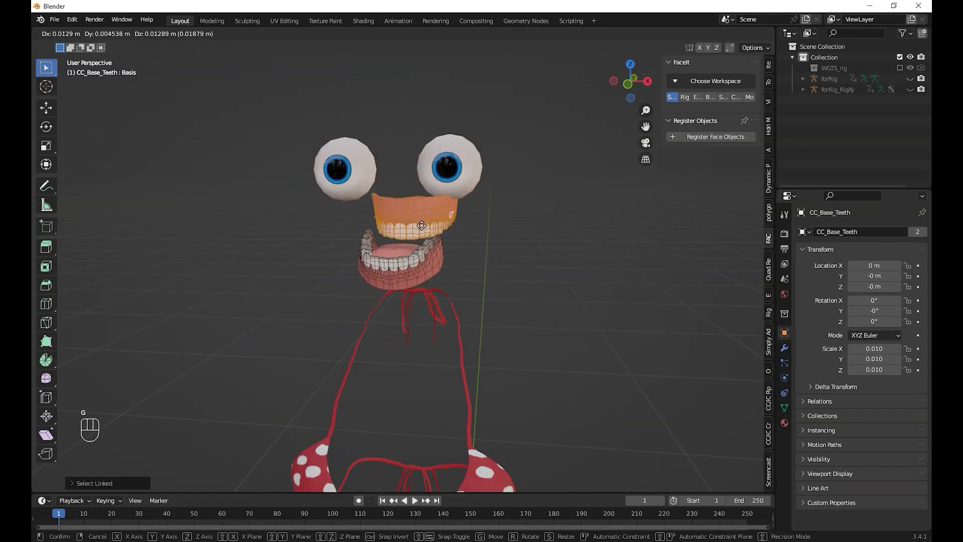
right_click(416, 275)
key("p")
left_click(415, 275)
key("Tab")
right_click_drag(416, 275, 410, 315)
right_click(383, 236)
Open the eyeball mesh in Edit Mode.
right_click(445, 189)
key("Tab")
middle_click_drag(442, 187, 452, 187)
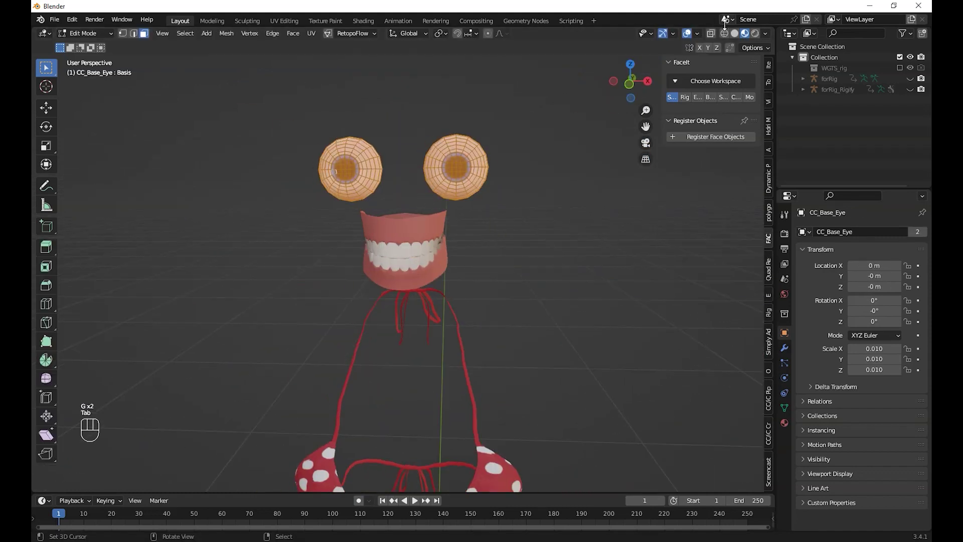
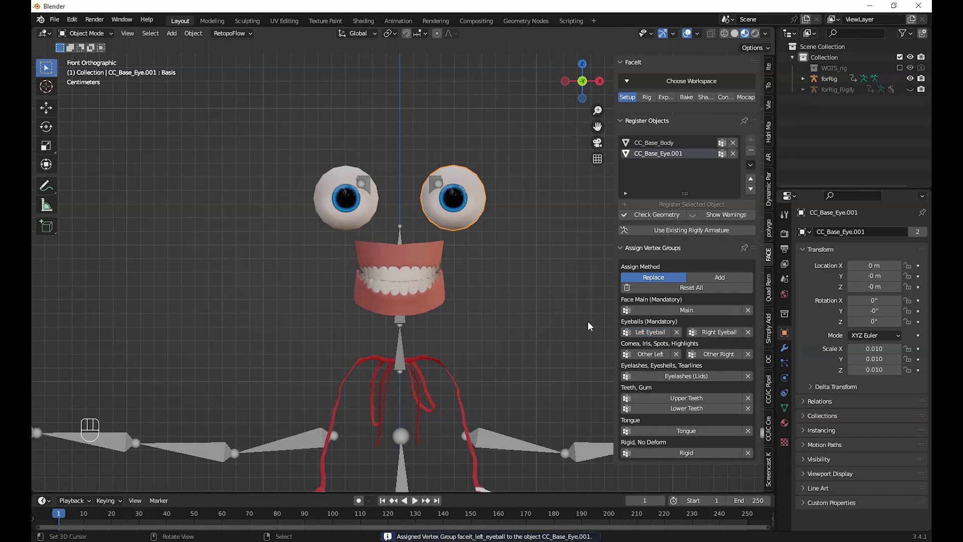
Hide the left eye, register the right eye in Faceit and assign it the Right Eyeball vertex group.
key("h")
left_click(376, 224)
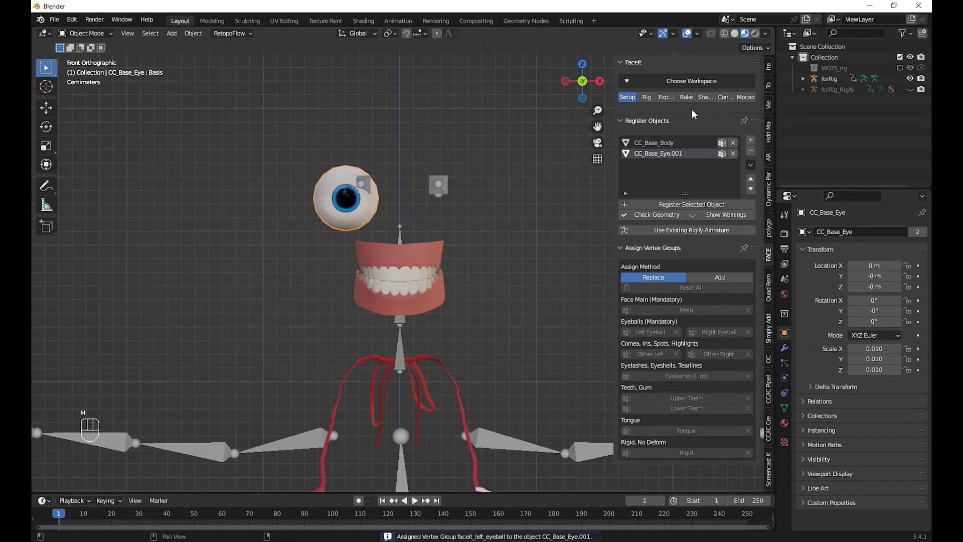
left_click(751, 141)
left_click(719, 332)
Hide the right eye, register the upper teeth and assign them the Upper Teeth vertex group.
key("h")
left_click(401, 270)
left_click(751, 140)
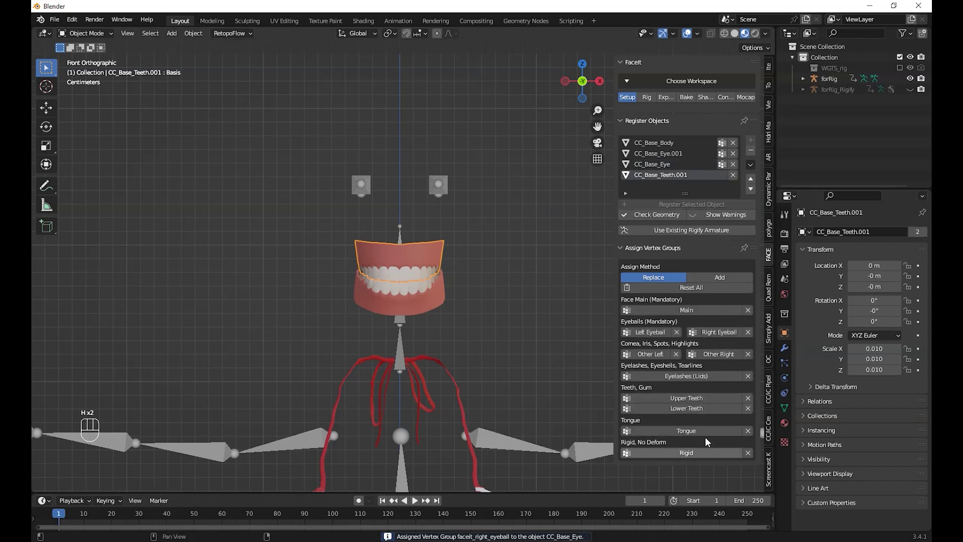
left_click(728, 398)
Hide the upper teeth, register the lower teeth and assign them the Lower Teeth vertex group.
key("h")
left_click(399, 290)
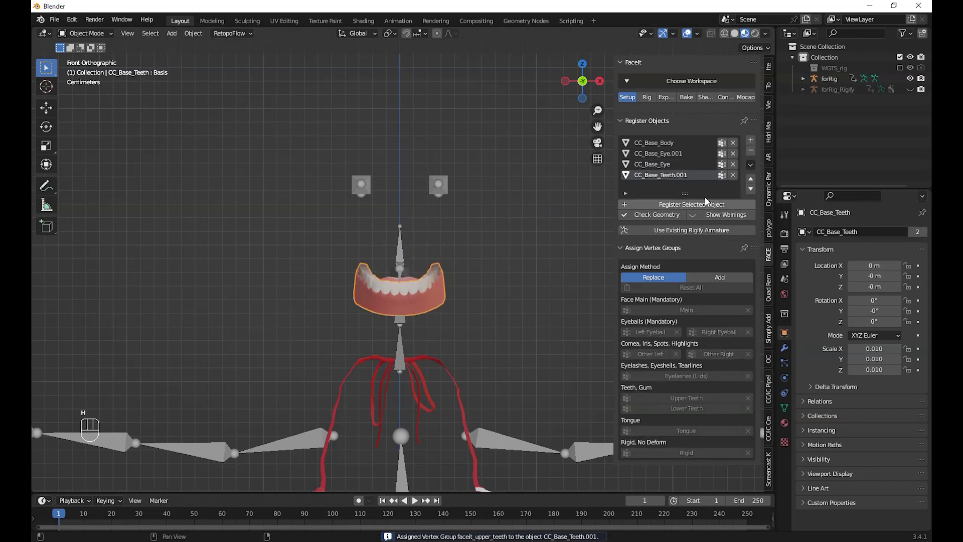
left_click(751, 140)
left_click(686, 408)
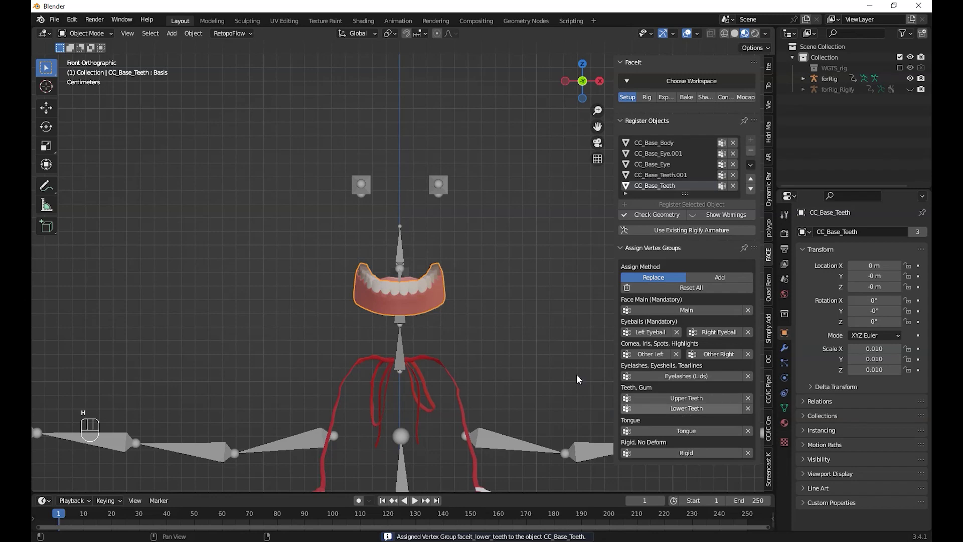
Hide the lower teeth, register the tongue and assign it the Tongue vertex group.
key("h")
left_click(419, 294)
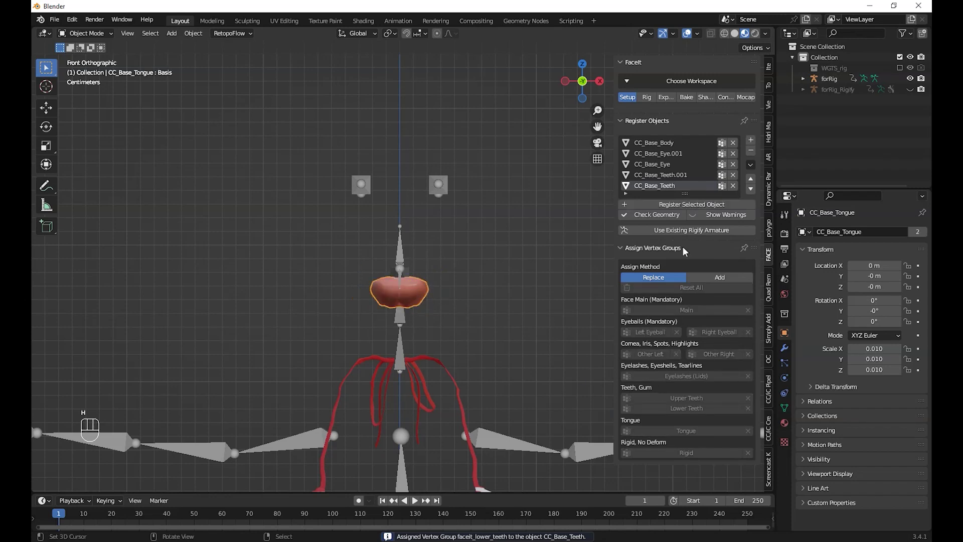
left_click(752, 140)
left_click(696, 432)
Unhide all objects and delete the original forRig armature.
key("alt+h")
scroll(510, 344, "down", 10)
middle_click_drag(451, 435, 447, 349, "shift")
scroll(447, 349, "up", 3)
left_click(404, 462)
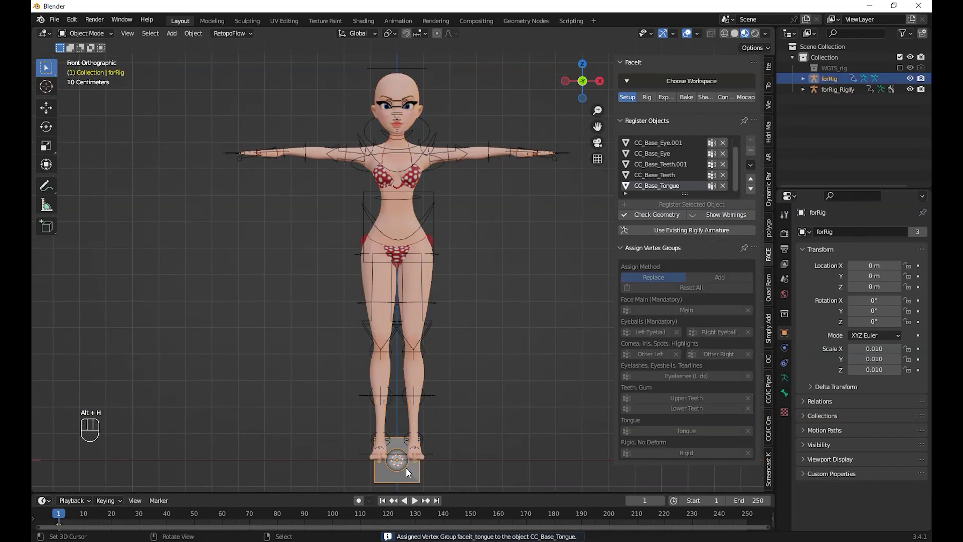
key("g")
right_click(441, 426)
key("x")
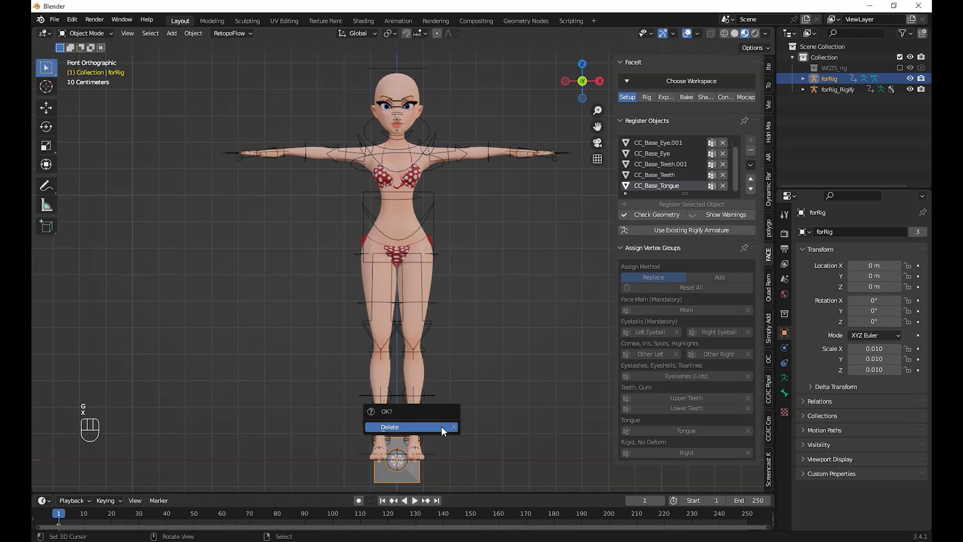
left_click(442, 426)
Hide the forRig_Rigify armature and select the body mesh in front view.
left_click(427, 333)
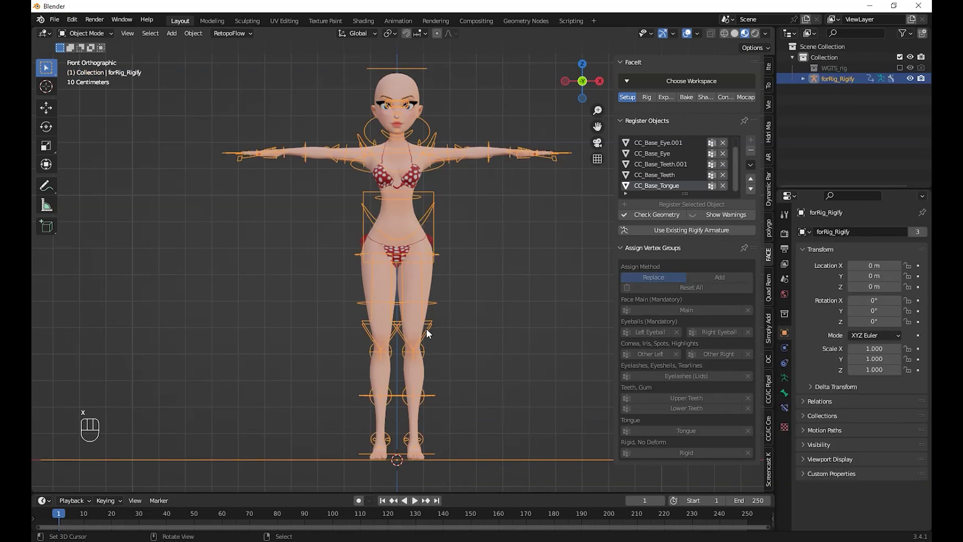
middle_click_drag(397, 337, 389, 405, "shift")
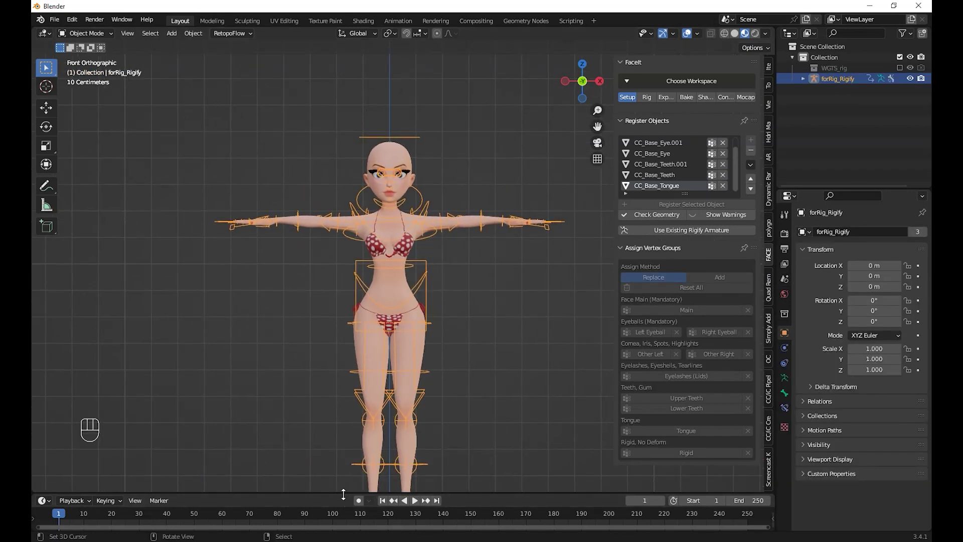
left_click_drag(343, 494, 344, 477)
middle_click_drag(416, 263, 413, 294)
scroll(420, 256, "up", 3)
key("KP_1")
scroll(419, 256, "up", 1)
key("h")
left_click(371, 164)
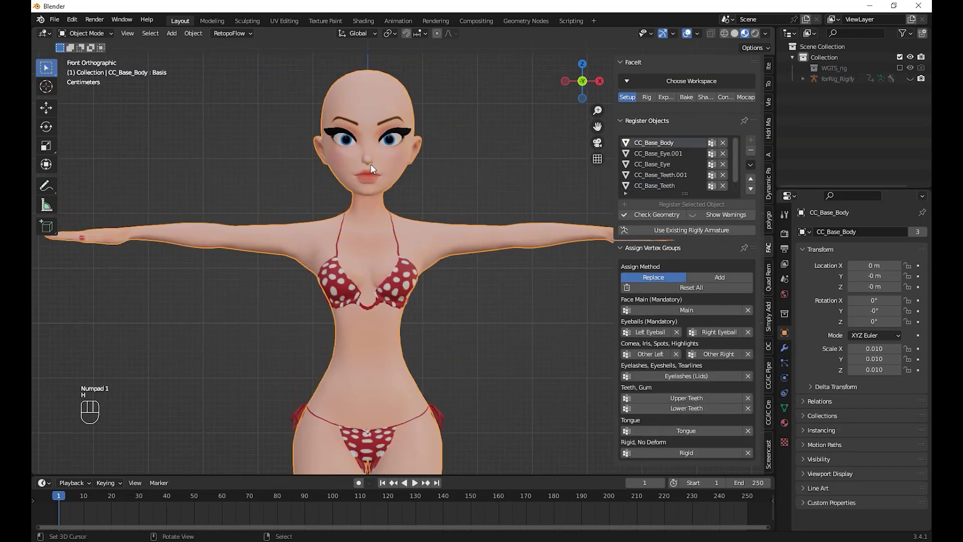
Generate the Faceit facial landmarks and fit their position and size to the character's face.
left_click(651, 97)
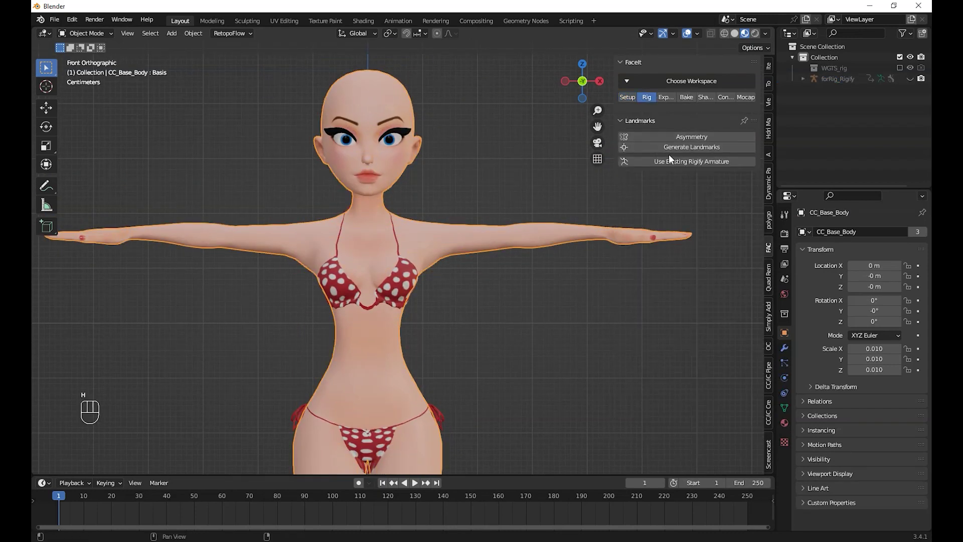
left_click(677, 146)
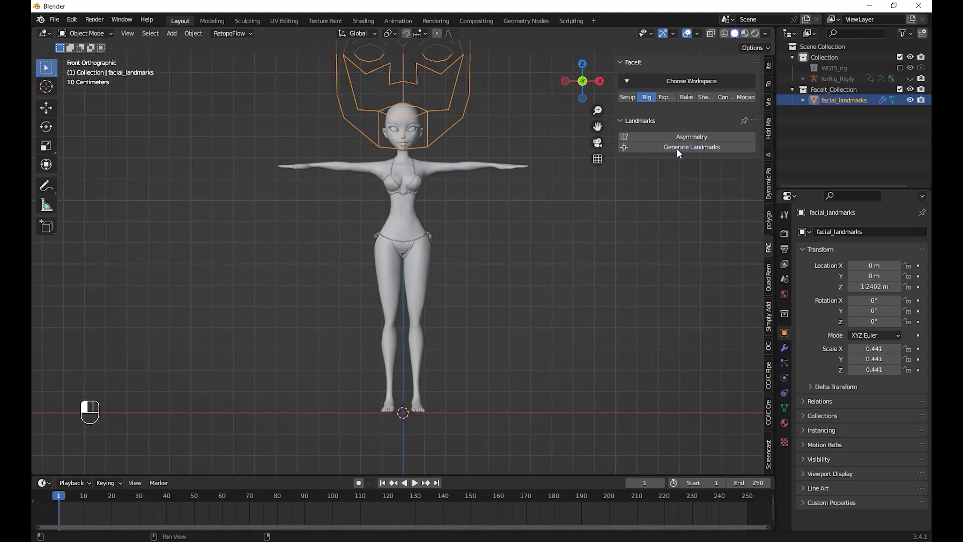
left_click(569, 247)
left_click(522, 268)
scroll(524, 270, "up", 2)
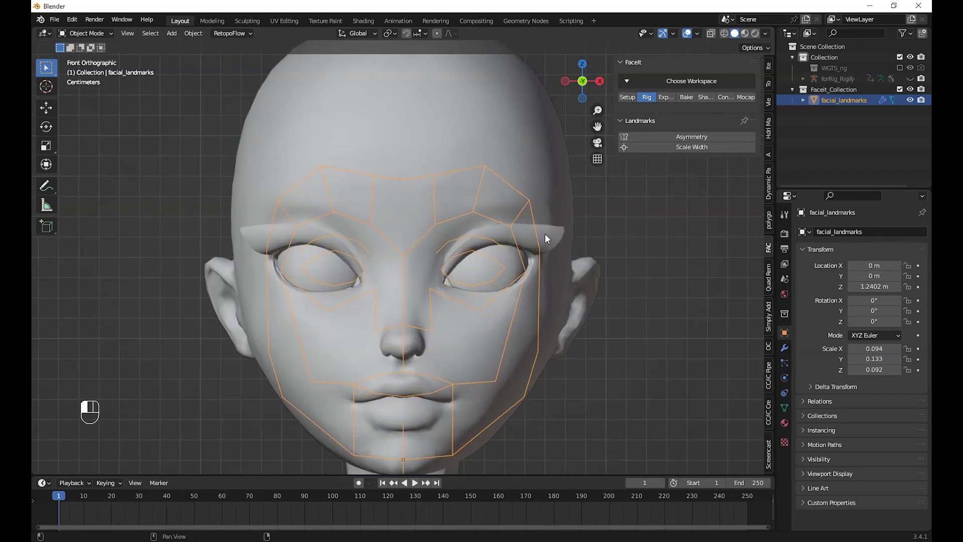
Widen the facial landmarks to the width of the face and adjust the lower jawline landmark to the jaw edge.
left_click(560, 241)
middle_click_drag(563, 275, 557, 187, "shift")
scroll(557, 187, "up", 3)
middle_click_drag(512, 405, 389, 471, "shift")
scroll(490, 399, "down", 2)
right_click(464, 375)
key("g")
left_click(460, 370)
Move the two lower eyelid landmarks down onto the lower rim of the eye.
middle_click_drag(481, 201, 460, 240, "shift")
scroll(460, 240, "up", 1)
right_click(374, 286)
key("g")
left_click(379, 301)
right_click(404, 280)
key("g")
left_click(431, 290)
Reposition the outer eye landmark and the landmarks above the eye to follow the upper lid crease.
right_click(454, 265)
key("g")
left_click(479, 217)
right_click(405, 220)
key("g")
left_click(450, 212)
right_click(372, 213)
key("g")
left_click(391, 219)
Move the inner eye landmark to the inner corner of the eye.
right_click(337, 222)
left_click(330, 265)
left_click(324, 261)
key("g")
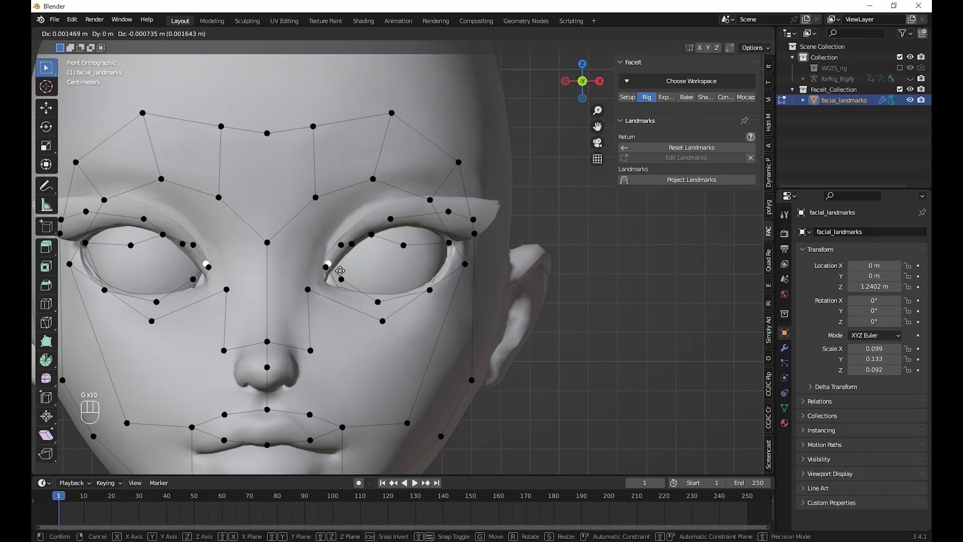
left_click(327, 285)
Refine the middle and outer lower lid landmarks so they sit on the lower eyelid edge.
right_click(383, 296)
key("g")
right_click(391, 302)
key("g")
left_click(390, 295)
right_click(429, 290)
key("g")
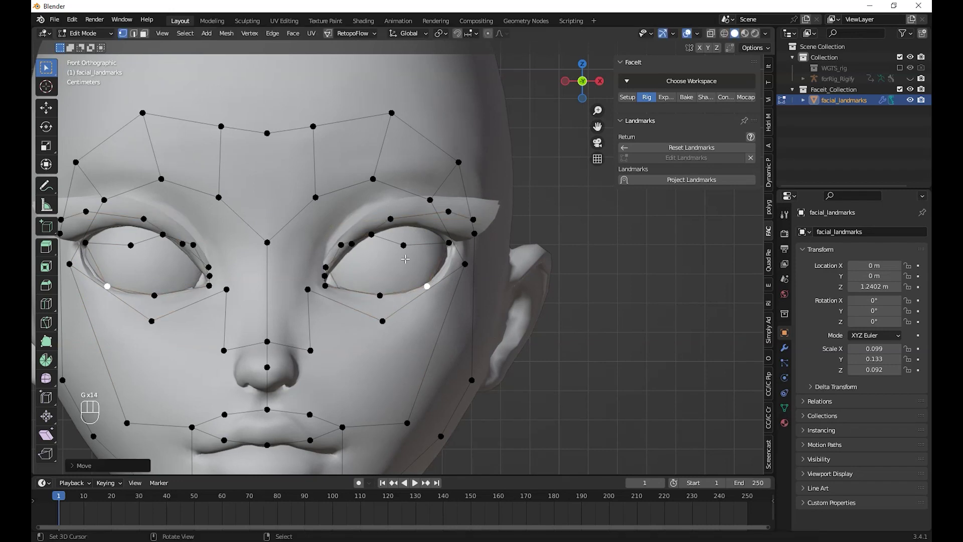
Spread the upper lid landmarks along the edge of the upper eyelid.
right_click(372, 235)
key("g")
left_click(395, 227)
right_click(352, 244)
key("g")
left_click(348, 233)
right_click(341, 245)
key("g")
Fine-tune the two landmarks around the inner corner of the eye.
right_click(326, 284)
key("g")
left_click(331, 288)
right_click(326, 277)
key("g")
left_click(322, 279)
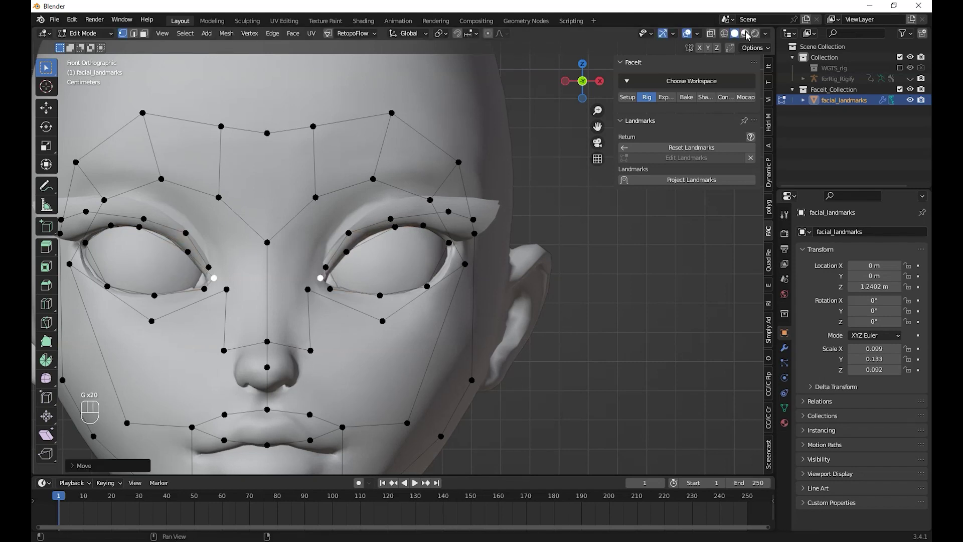
Show the face textures in Material Preview and align the eyebrow and outer forehead landmarks with the painted eyebrows.
left_click(745, 33)
right_click(324, 201)
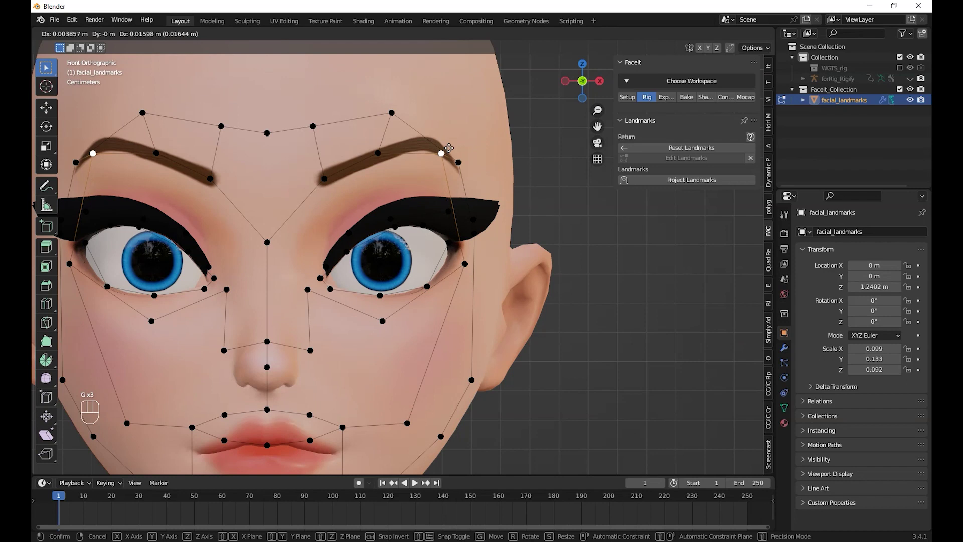
key("g")
left_click(460, 131)
left_click(442, 154)
key("g")
left_click(446, 148)
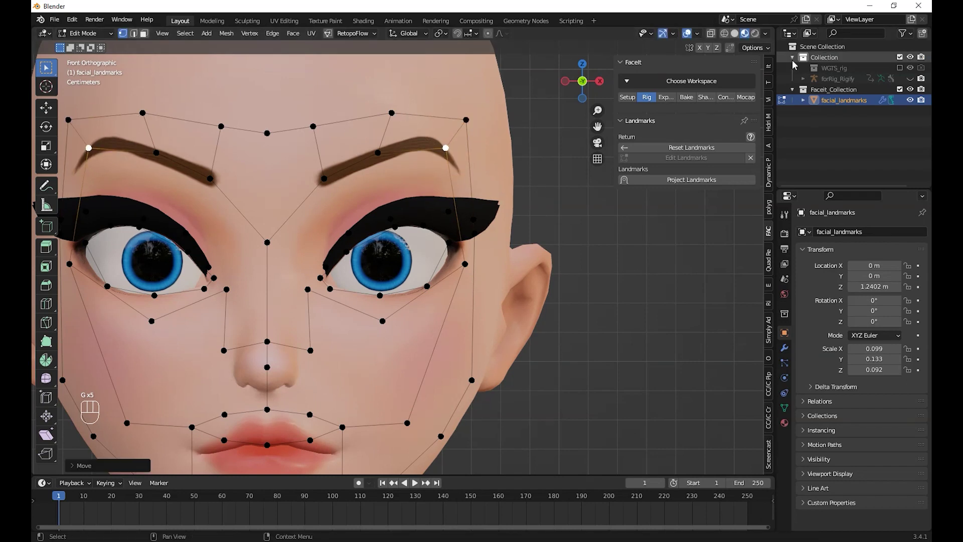
Lower the nose tip landmark and the landmark beneath it to match the nose.
right_click(268, 369)
key("g")
left_click(269, 389)
right_click(268, 343)
key("g")
left_click(269, 374)
Move the two center chin landmarks down to fit the chin.
middle_click_drag(269, 377, 370, 236, "shift")
scroll(324, 306, "up", 3)
middle_click_drag(323, 307, 369, 208, "shift")
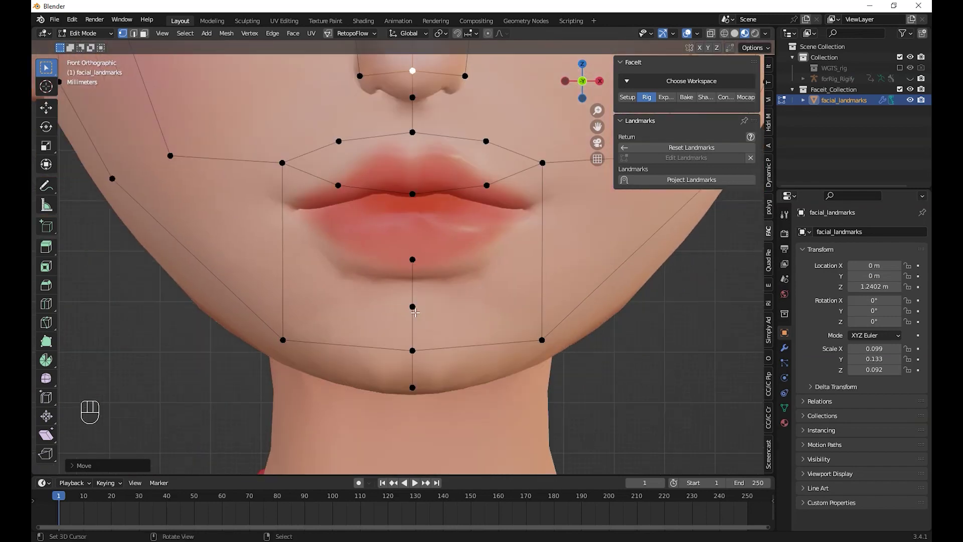
right_click(412, 307)
key("g")
left_click(415, 343)
right_click(413, 351)
key("g")
left_click(413, 367)
Move the center and side lower lip landmarks down below the lower lip.
right_click(409, 271)
key("g")
left_click(410, 323)
right_click(416, 191)
key("g")
left_click(417, 294)
right_click(489, 193)
key("g")
left_click(508, 282)
Align the mouth corner landmark and the side upper lip landmark with the lips.
right_click(539, 166)
key("g")
left_click(550, 212)
right_click(488, 143)
key("g")
left_click(498, 156)
Raise the center forehead landmark and the pair beside it on the forehead.
middle_click_drag(403, 110, 381, 245, "shift")
scroll(405, 238, "down", 7)
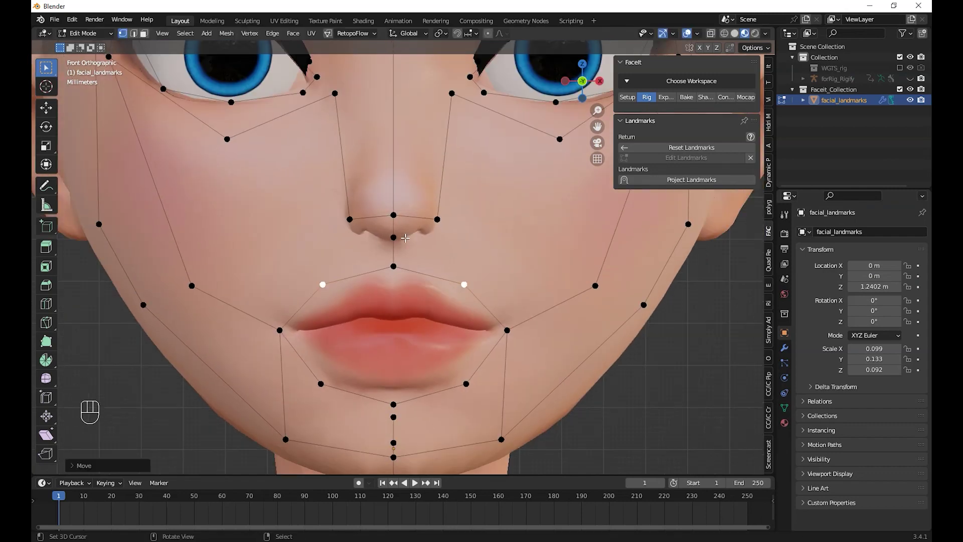
left_click(413, 120)
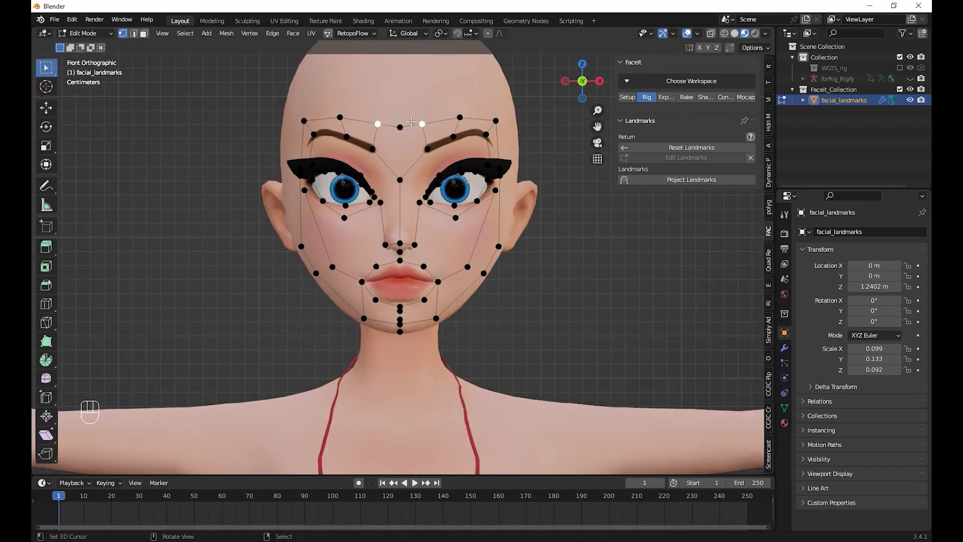
right_click(408, 122)
key("g")
left_click(402, 112)
key("g")
left_click(400, 109)
right_click(420, 124)
key("g")
left_click(420, 112)
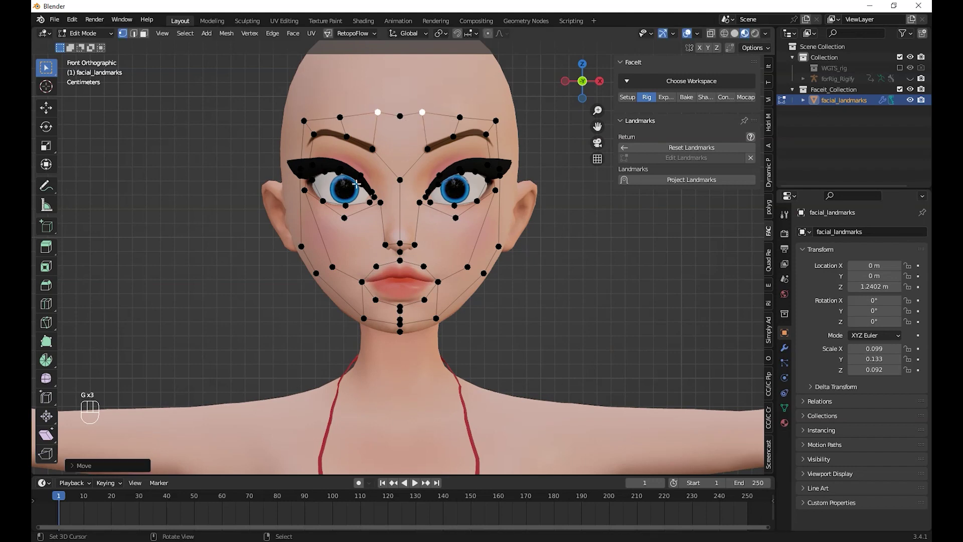
Project the landmarks onto the face and move the lower jaw landmarks back along the jawline in side view.
left_click(692, 180)
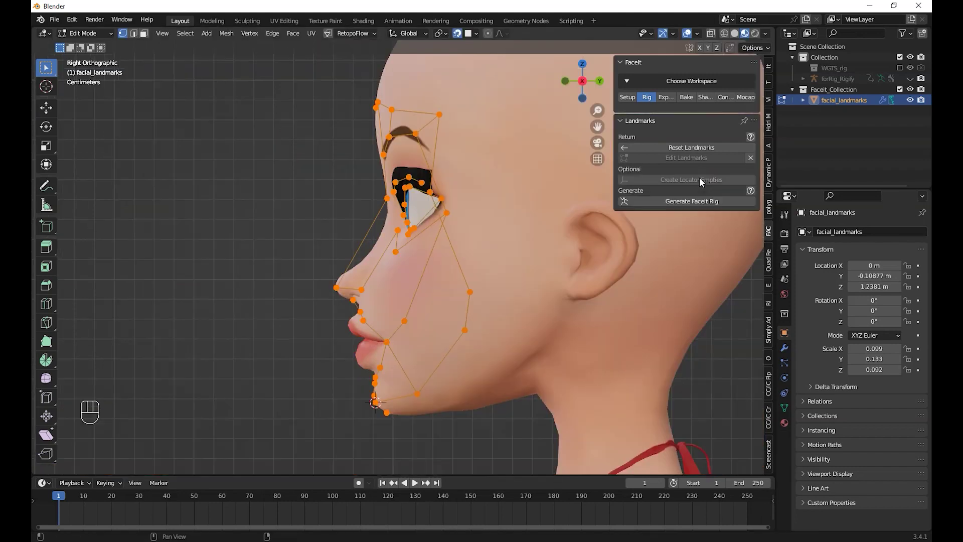
right_click(389, 412)
key("g")
left_click(522, 390)
right_click(421, 394)
key("g")
left_click(479, 386)
right_click(465, 331)
key("g")
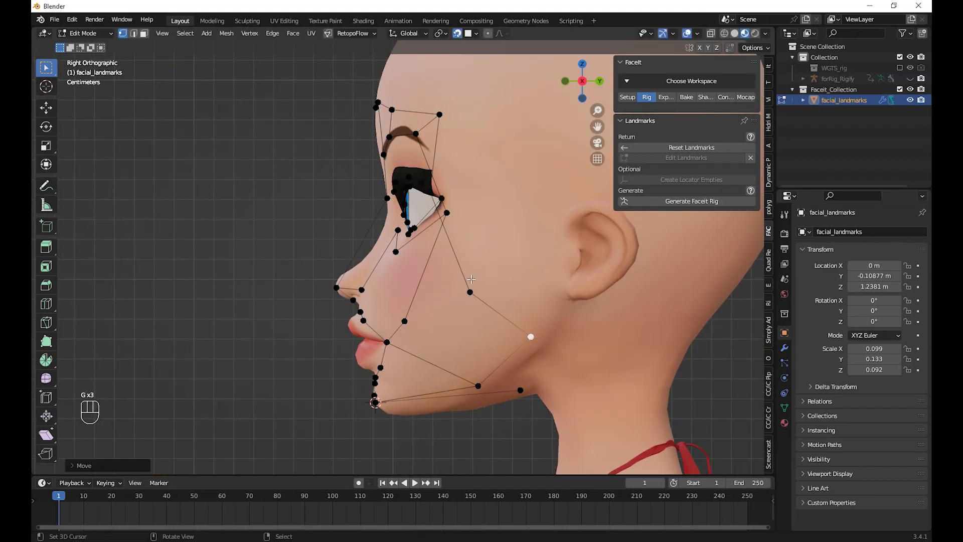
Move the side landmarks back toward the ear and temple and shift the upper forehead landmark to fit the profile.
right_click(471, 279)
key("g")
left_click(525, 248)
right_click(435, 194)
middle_click_drag(422, 188, 537, 164)
key("KP_3")
scroll(451, 142, "up", 2)
key("g")
left_click(451, 142)
left_click(365, 95)
left_click(404, 96)
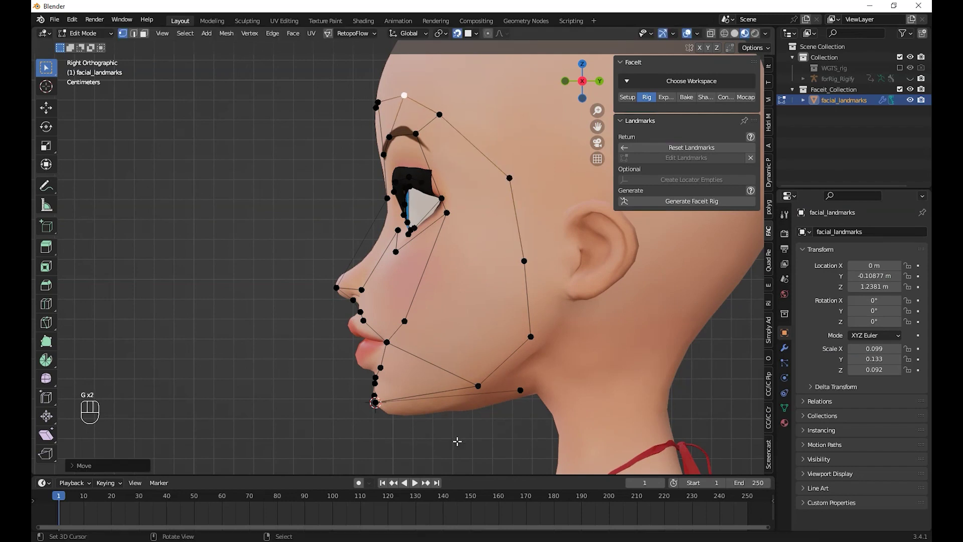
Adjust the rear landmark under the jaw and generate the Faceit rig.
left_click(524, 401)
key("g")
left_click(534, 406)
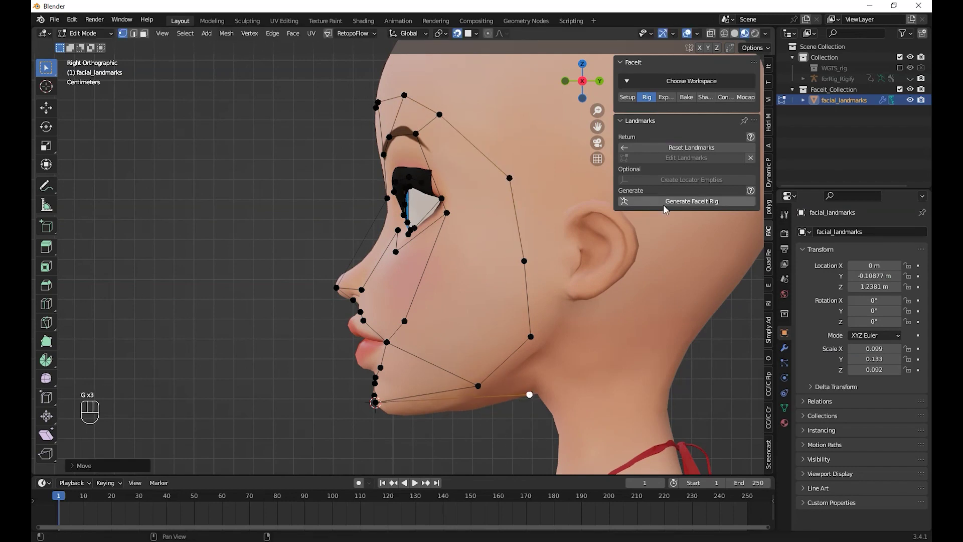
left_click(666, 201)
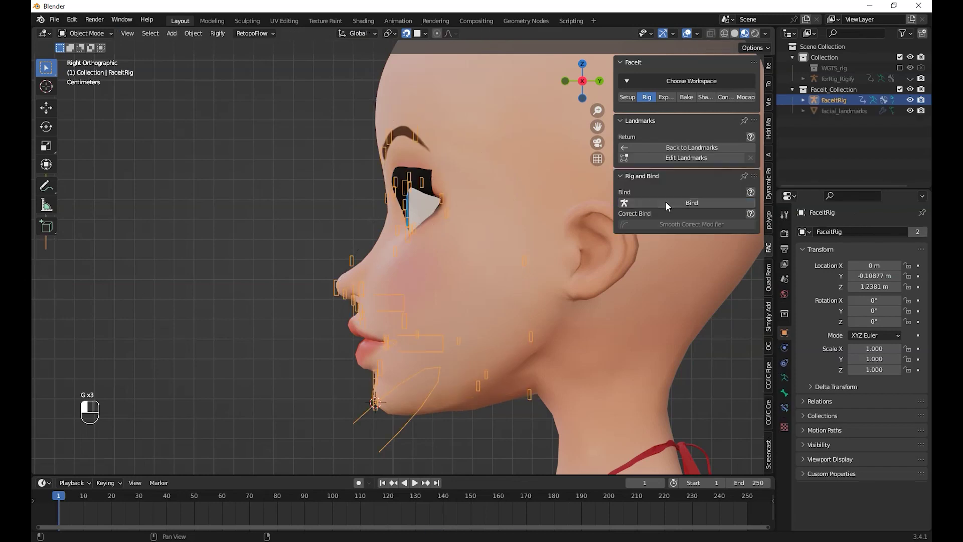
Turn off snapping, return to solid shading and bind the character to the Faceit rig.
left_click(407, 33)
mouse_move(387, 288)
middle_mouse_down()
mouse_move(451, 288)
mouse_move(452, 314)
mouse_move(462, 277)
middle_mouse_up()
scroll(408, 289, "down", 5)
left_click(735, 33)
scroll(441, 308, "up", 2)
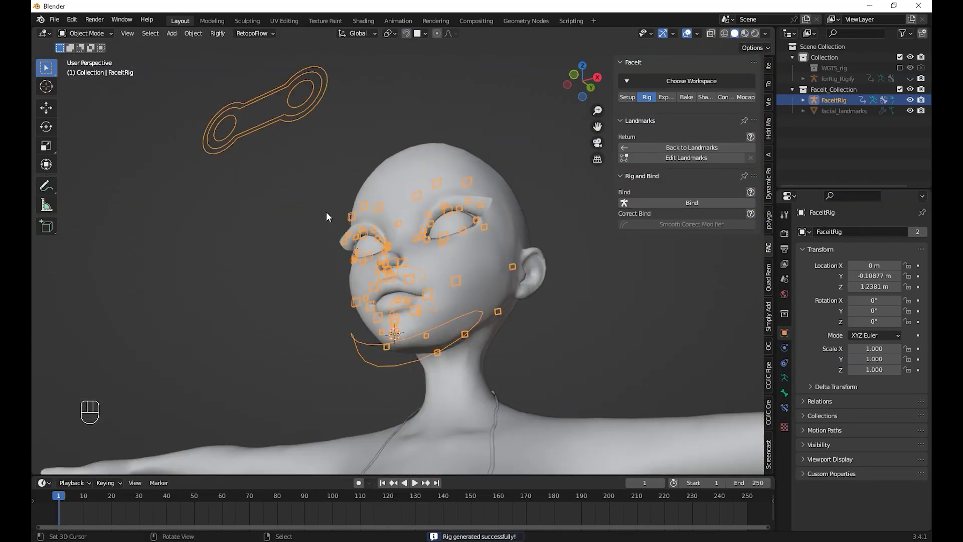
left_click(683, 203)
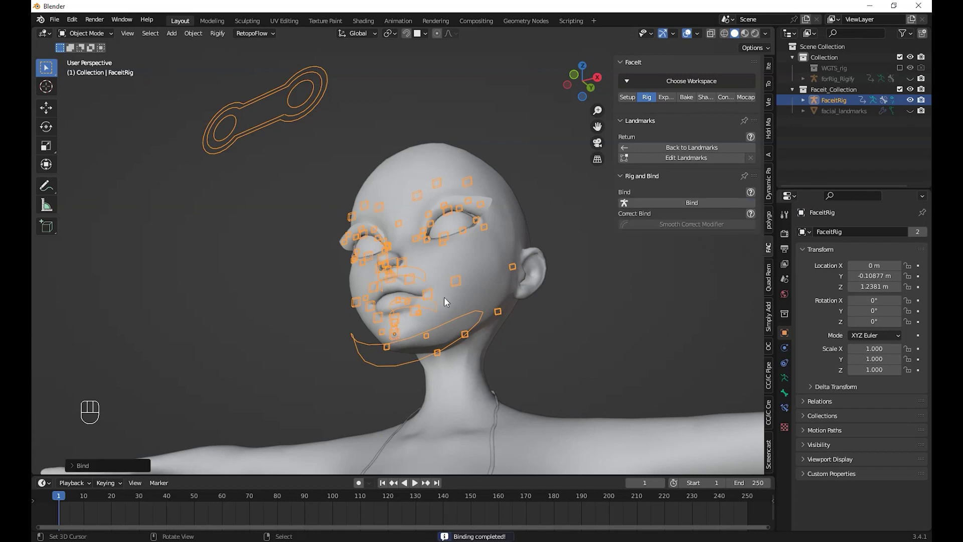
Put FaceitRig in Pose Mode and try moving the eyes control.
scroll(444, 297, "down", 3)
middle_click_drag(444, 297, 461, 316)
left_click(107, 34)
left_click(99, 73)
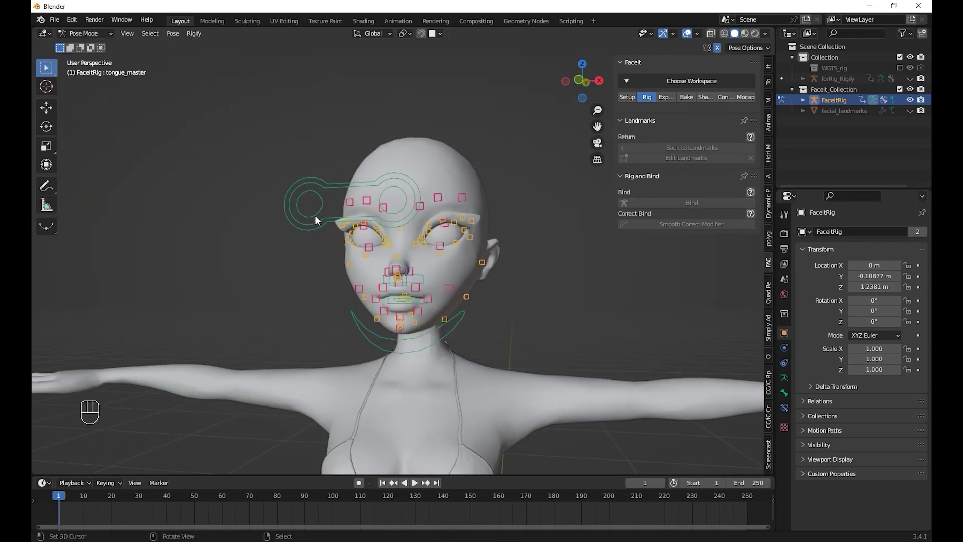
key("g")
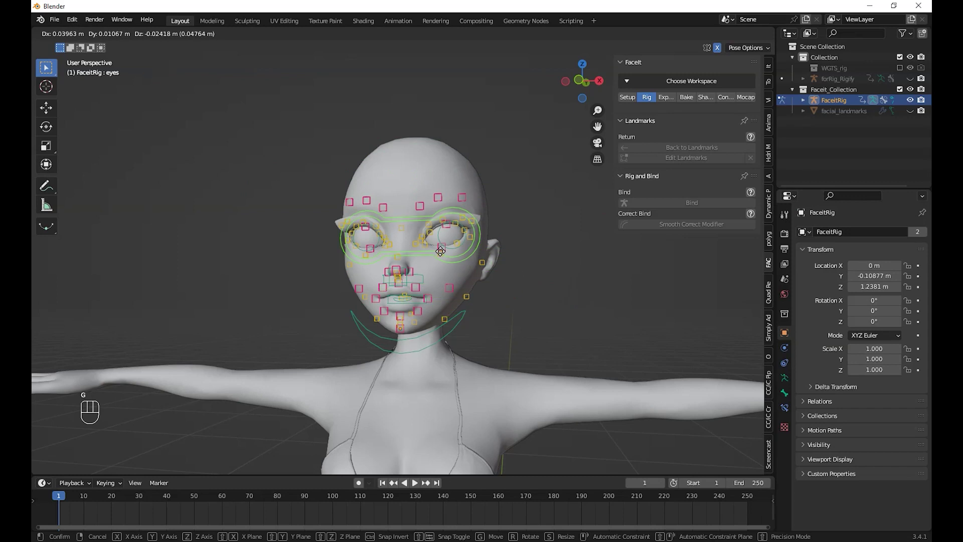
right_click(438, 343)
Rotate the jaw_master control to open the mouth and test the binding.
left_click(437, 342)
middle_click_drag(438, 343, 429, 332)
key("r")
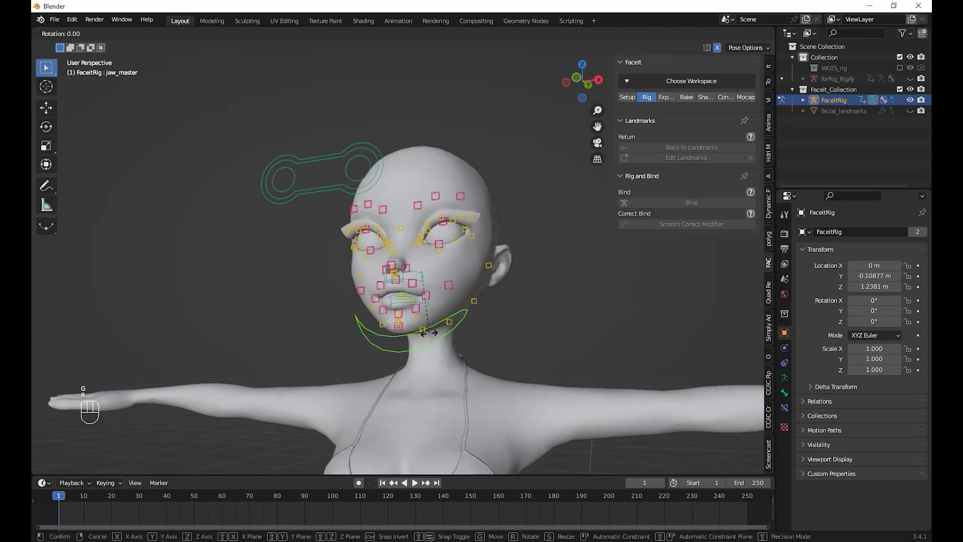
left_click(467, 374)
scroll(463, 366, "up", 8)
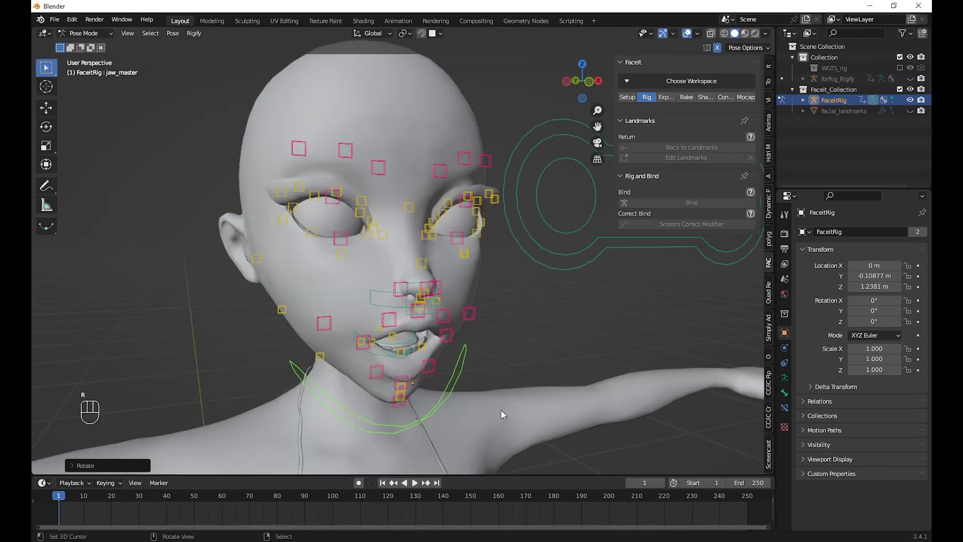
Try moving the lower teeth and tongue controls inside the open mouth.
left_click(476, 186)
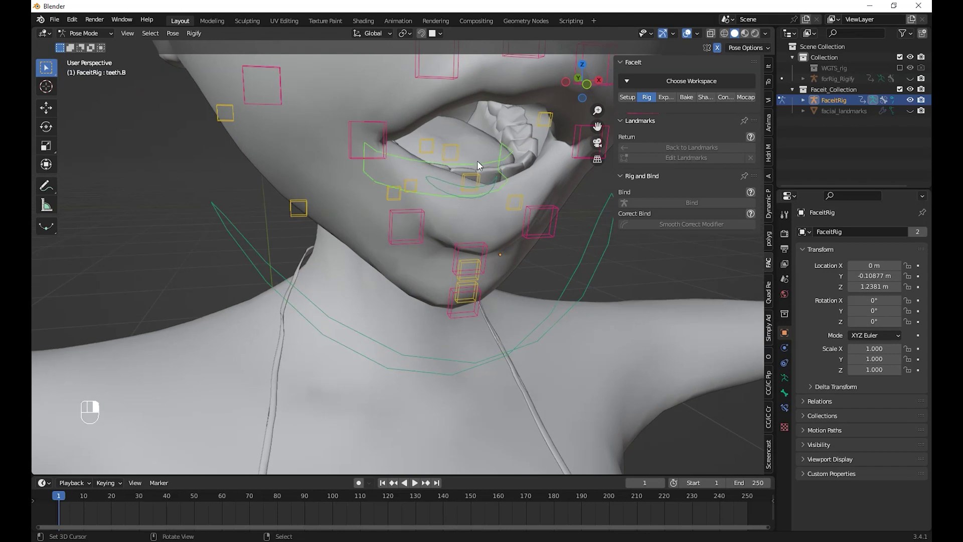
key("g")
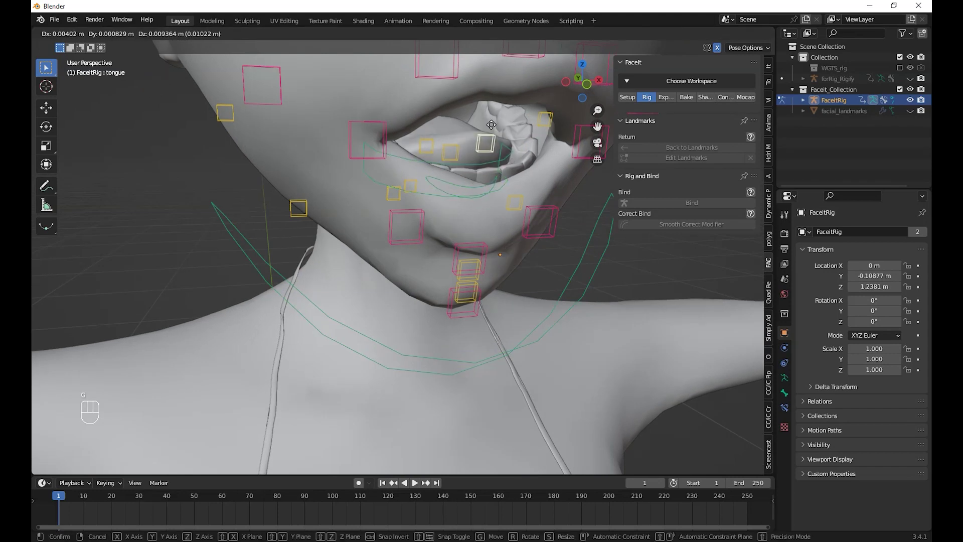
right_click(512, 184)
scroll(511, 185, "down", 3)
middle_click_drag(507, 189, 495, 202)
Clear the location and rotation of all FaceitRig pose controls.
key("a")
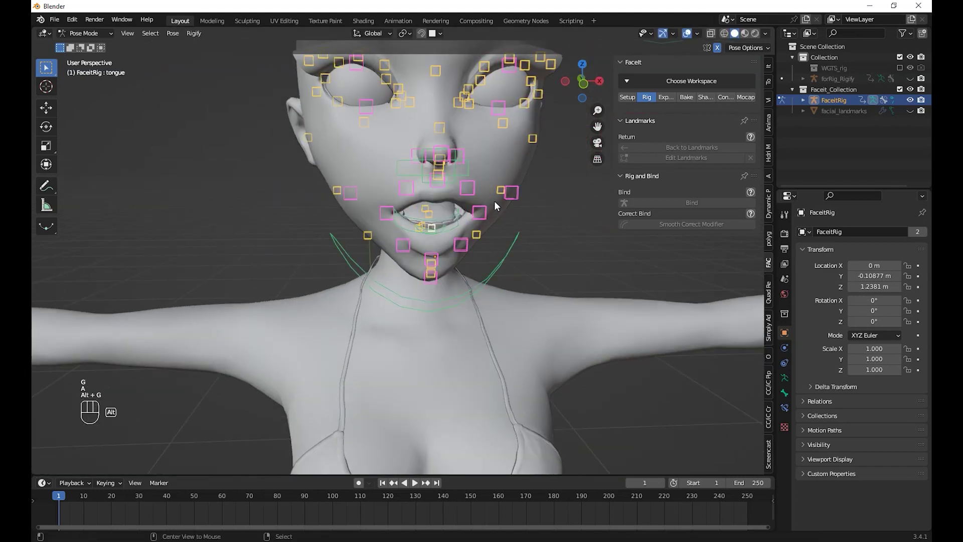
key("alt+g")
key("alt+r")
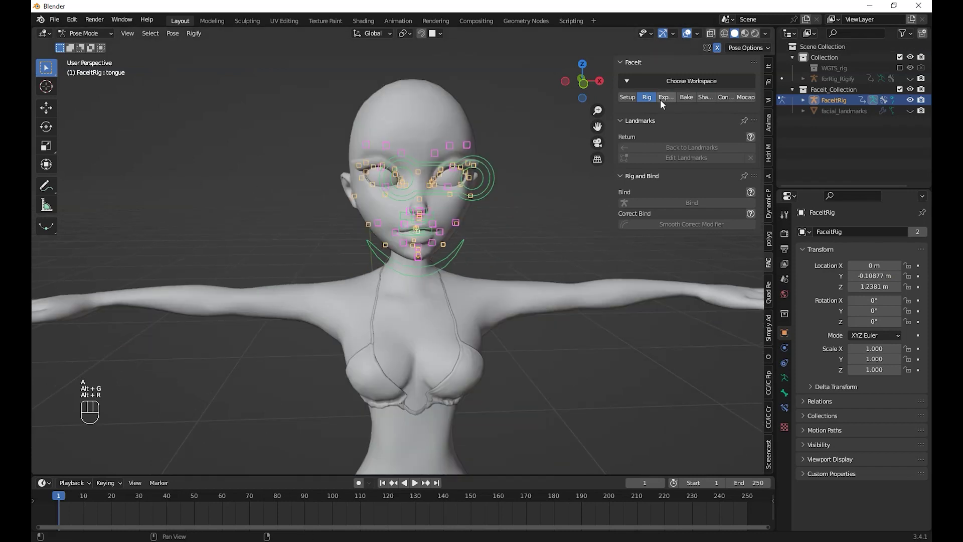
Load the ARKit Faceit expressions with Auto Scale, Scale Eye Dimensions, the Append method and Default Constraints.
left_click(662, 97)
left_click(673, 155)
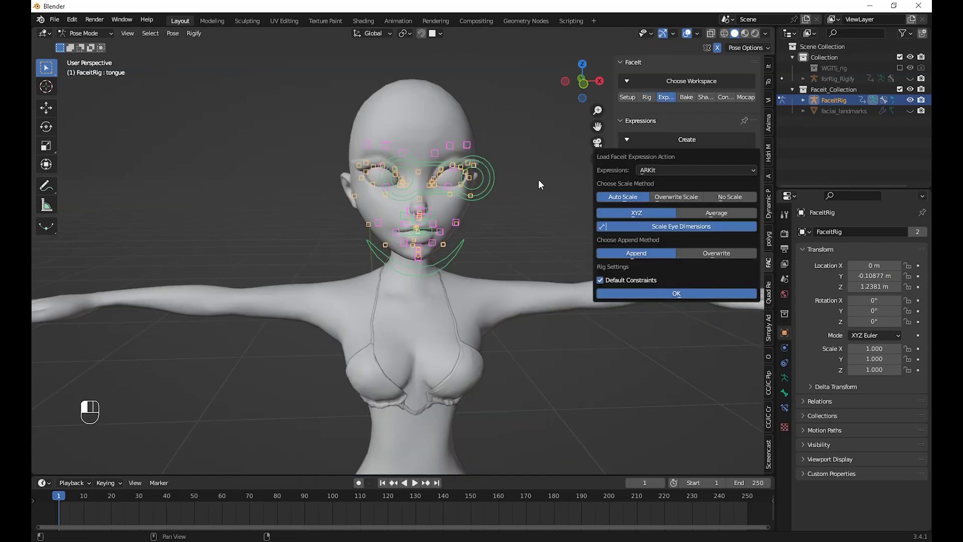
left_click(670, 294)
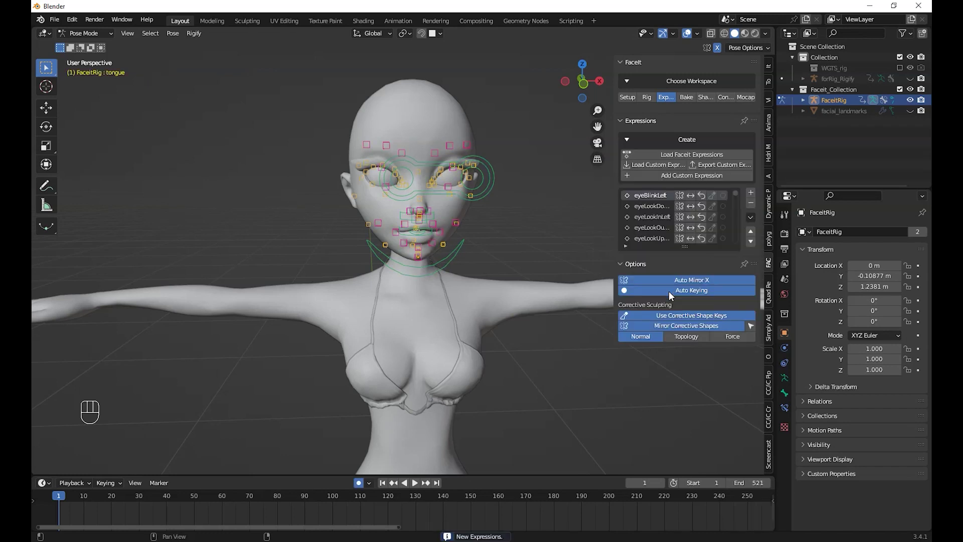
Play back the loaded expressions in Material Preview and hide the viewport overlays to examine the face deformation.
left_click_drag(91, 517, 568, 513)
left_click(393, 483)
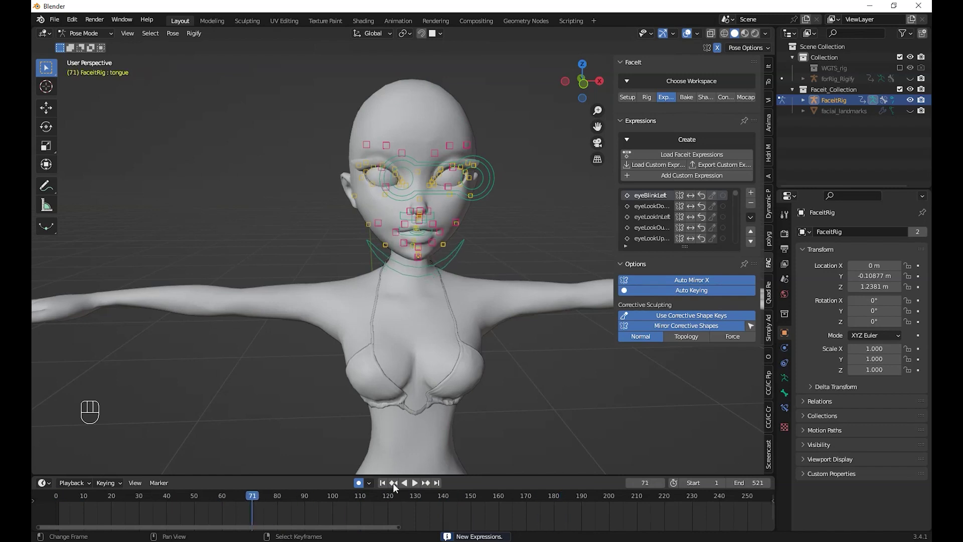
left_click(744, 33)
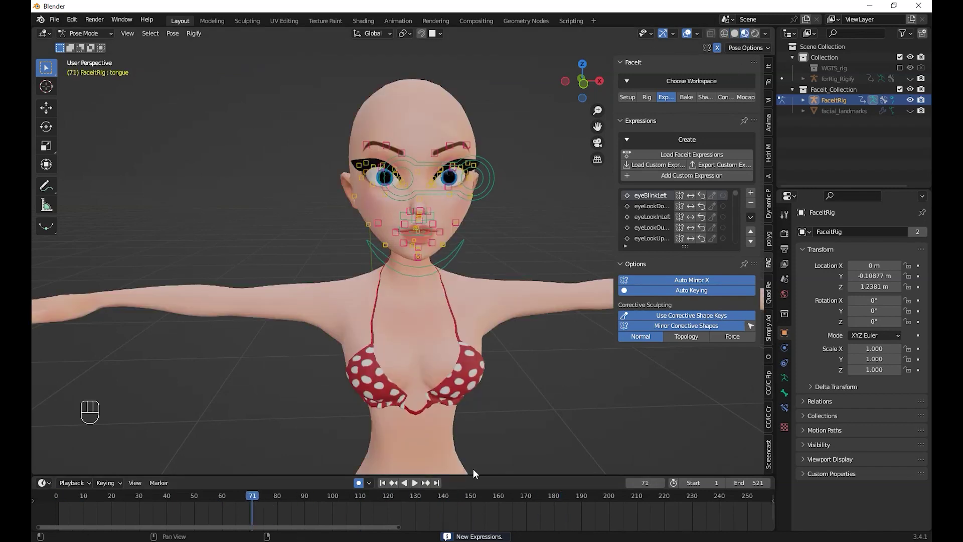
left_click(416, 482)
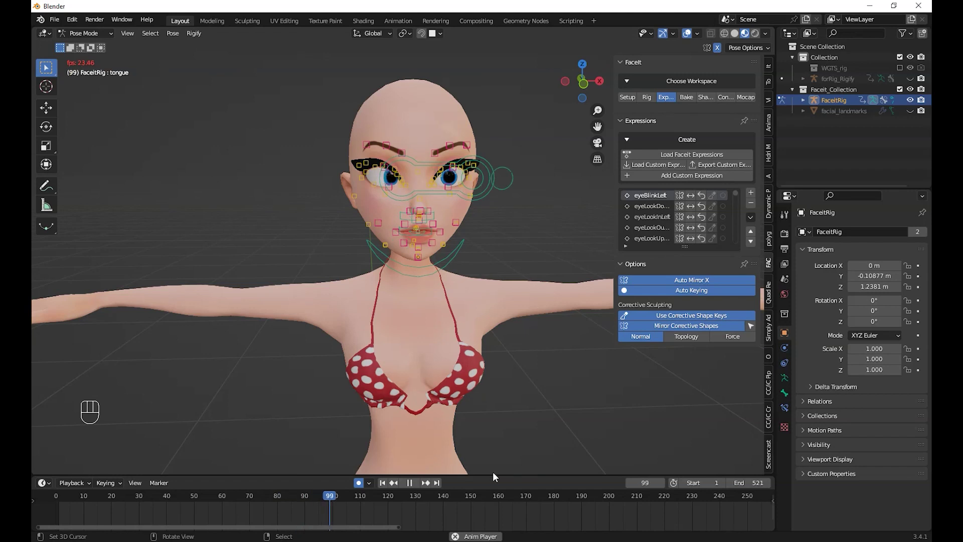
left_click(592, 520)
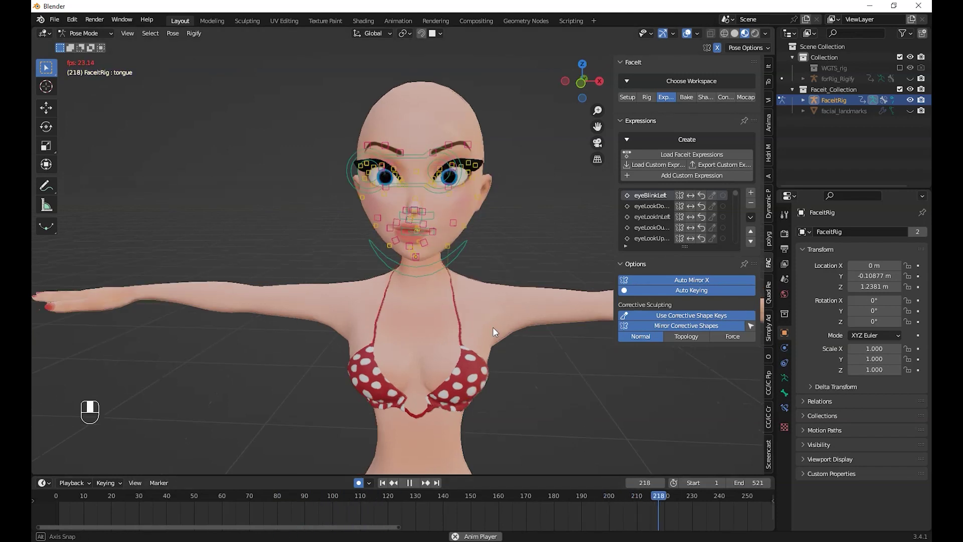
scroll(493, 327, "up", 3)
scroll(500, 316, "down", 3)
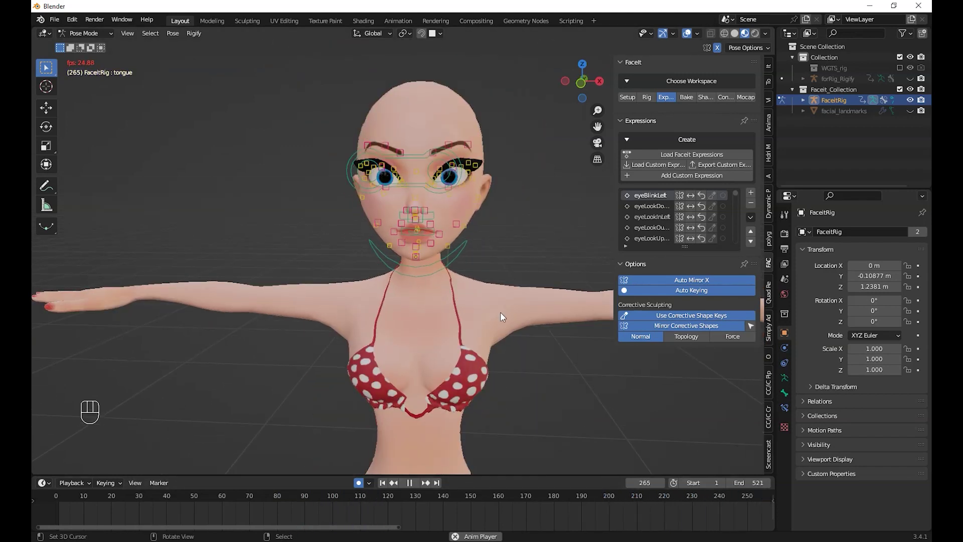
scroll(502, 279, "up", 3)
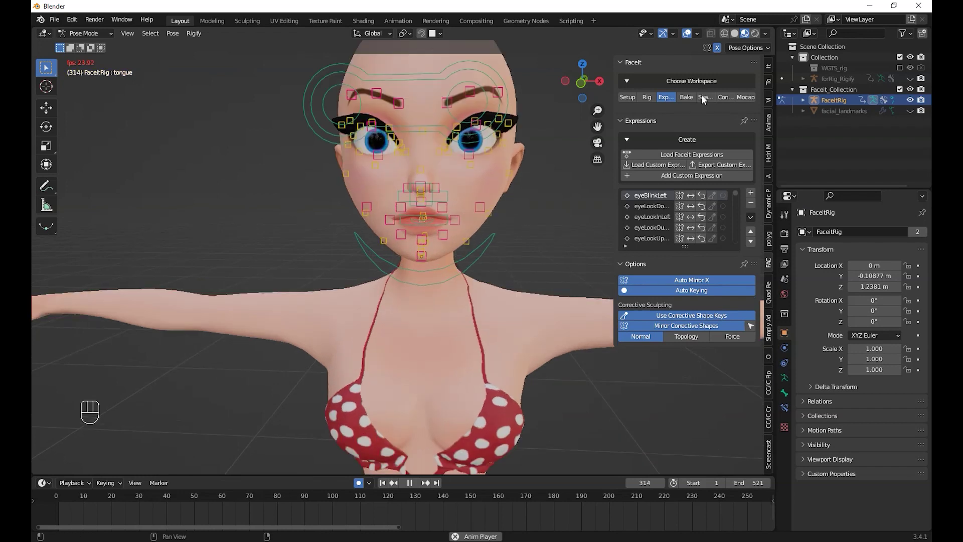
left_click(688, 34)
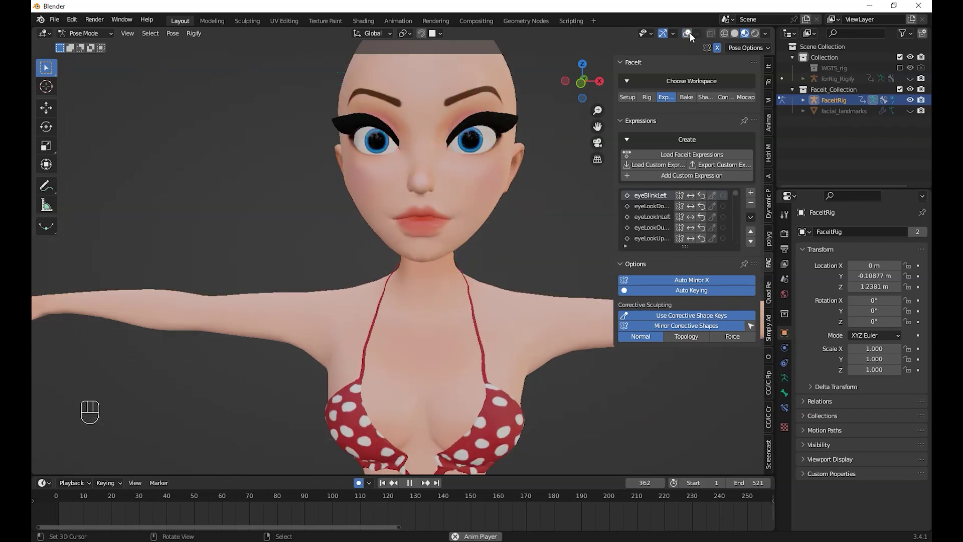
Turn the viewport overlays back on, stop the expression playback and return to frame 1.
scroll(489, 220, "down", 2)
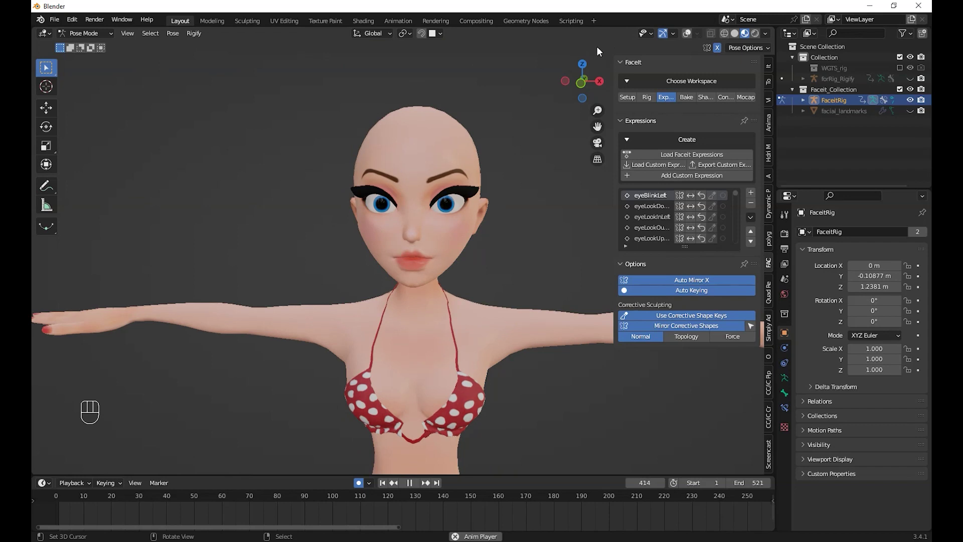
left_click(688, 33)
left_click(410, 484)
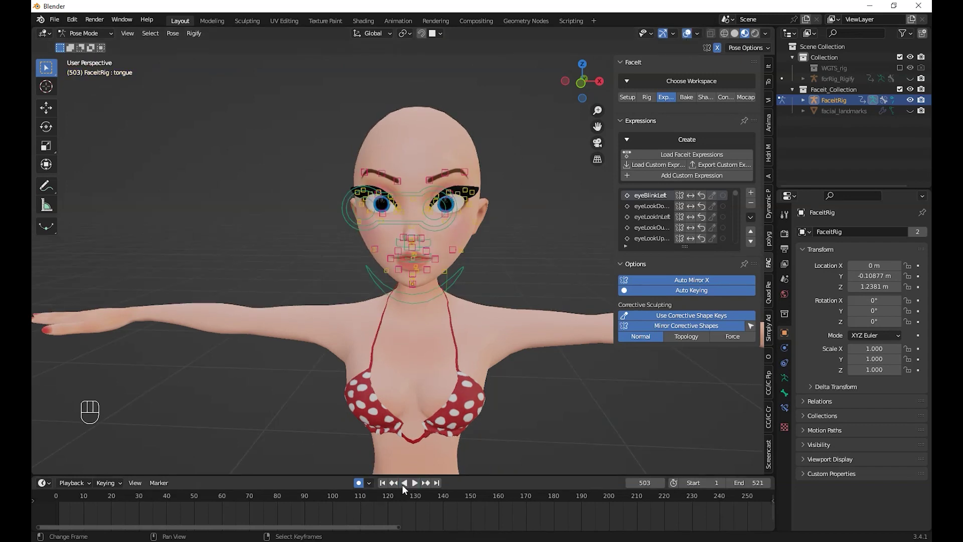
scroll(381, 493, "down", 1)
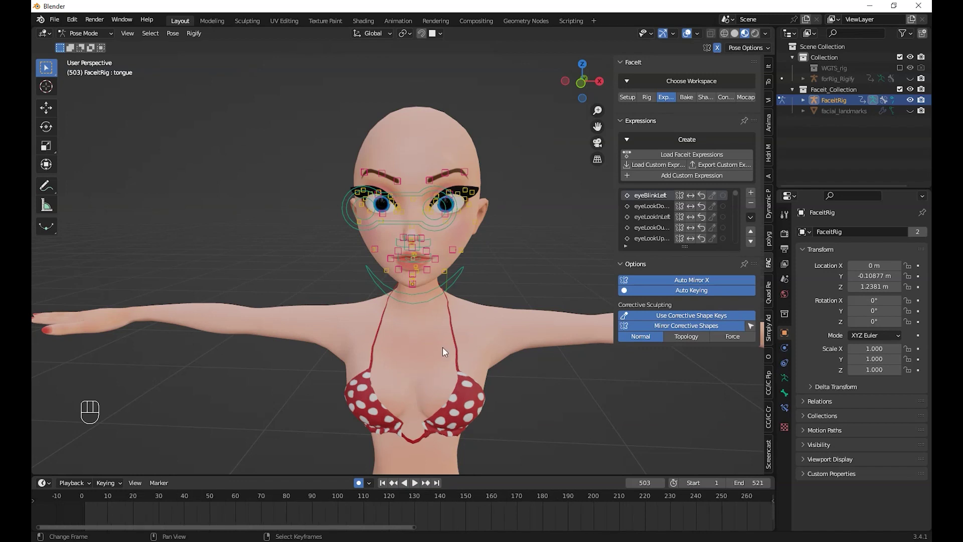
middle_click_drag(513, 408, 363, 475)
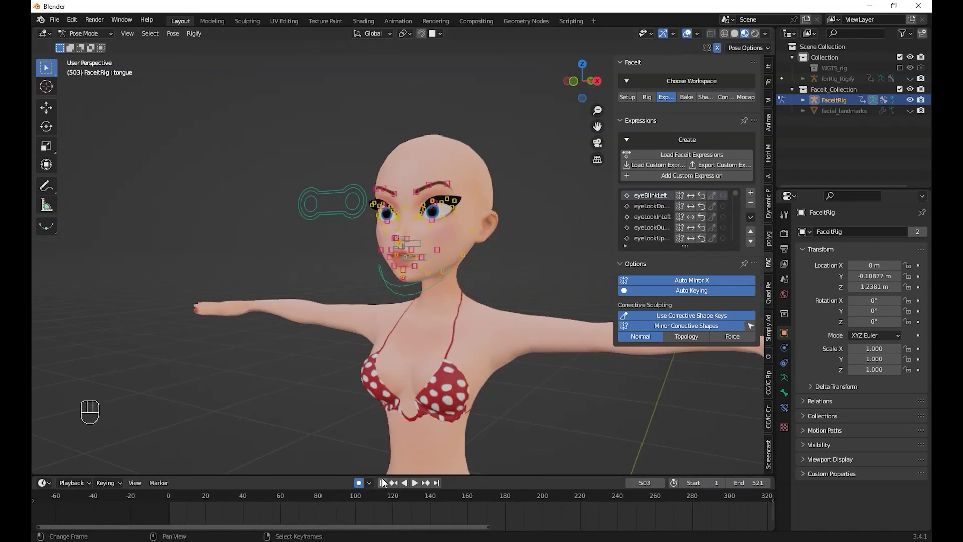
scroll(426, 336, "up", 6)
middle_click_drag(471, 288, 507, 291)
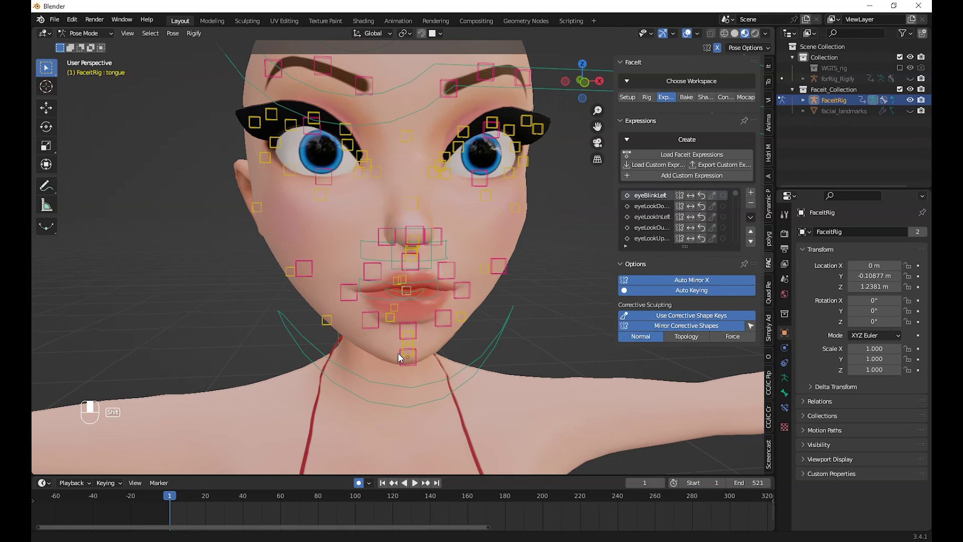
Switch the viewport to Solid shading and open Faceit's Bake workspace.
scroll(462, 249, "down", 4)
middle_click_drag(497, 202, 462, 249, "shift")
middle_click_drag(332, 313, 287, 300)
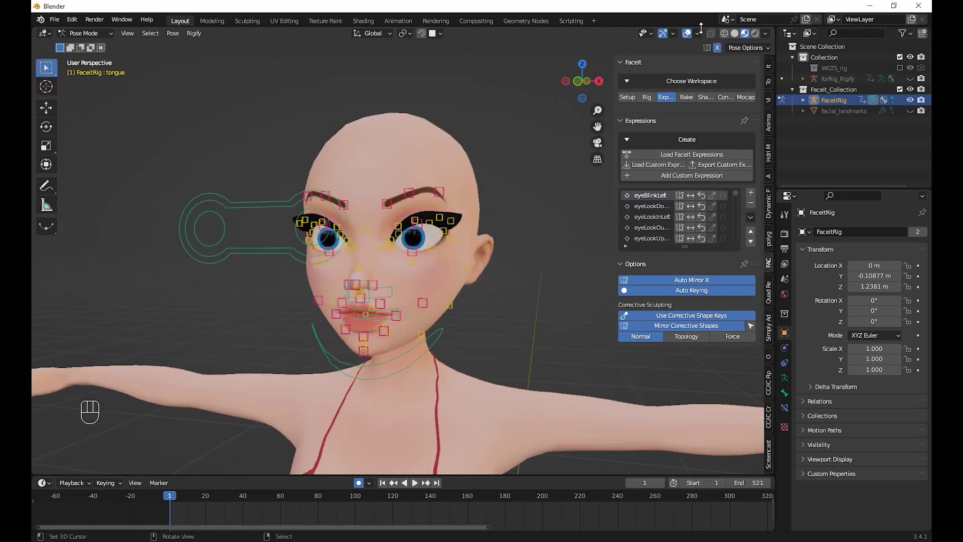
left_click(737, 33)
scroll(374, 326, "down", 3)
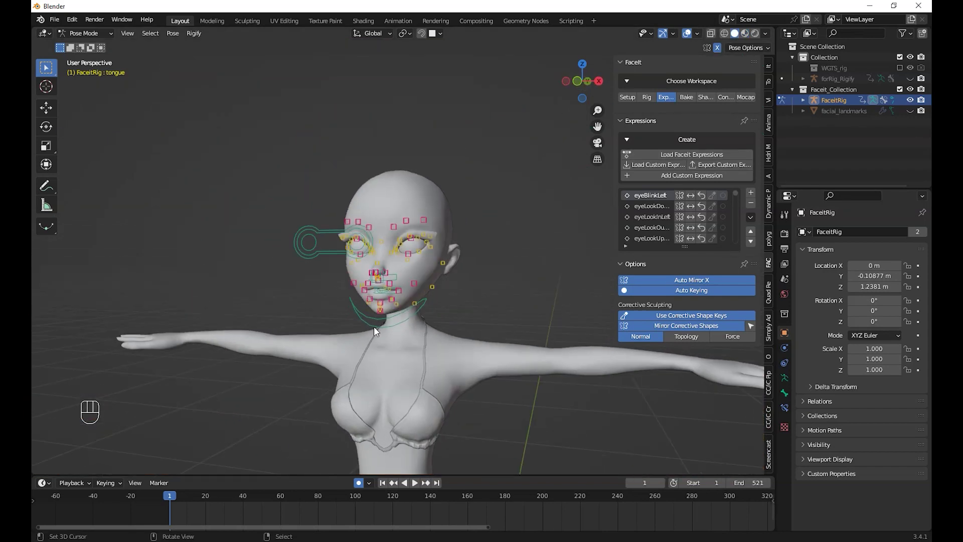
scroll(374, 326, "up", 2)
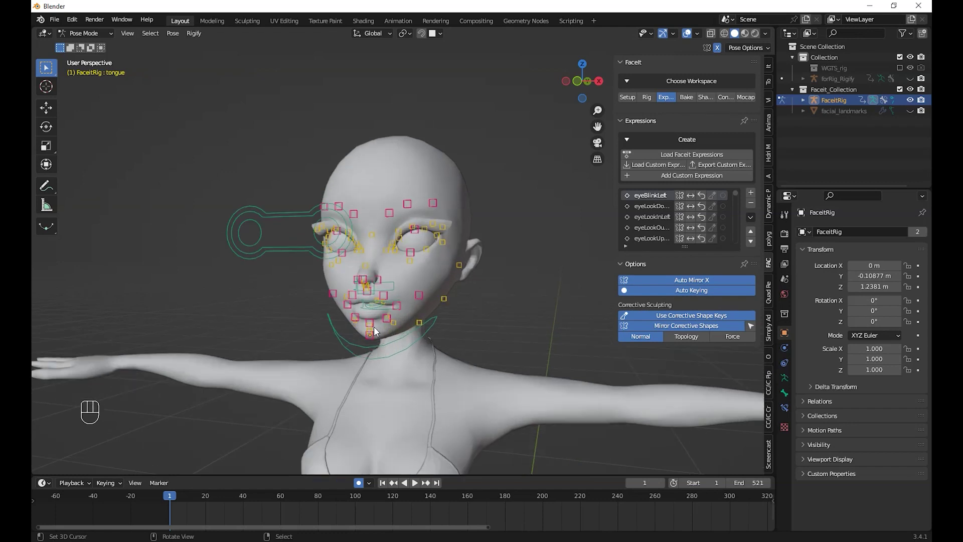
left_click(687, 97)
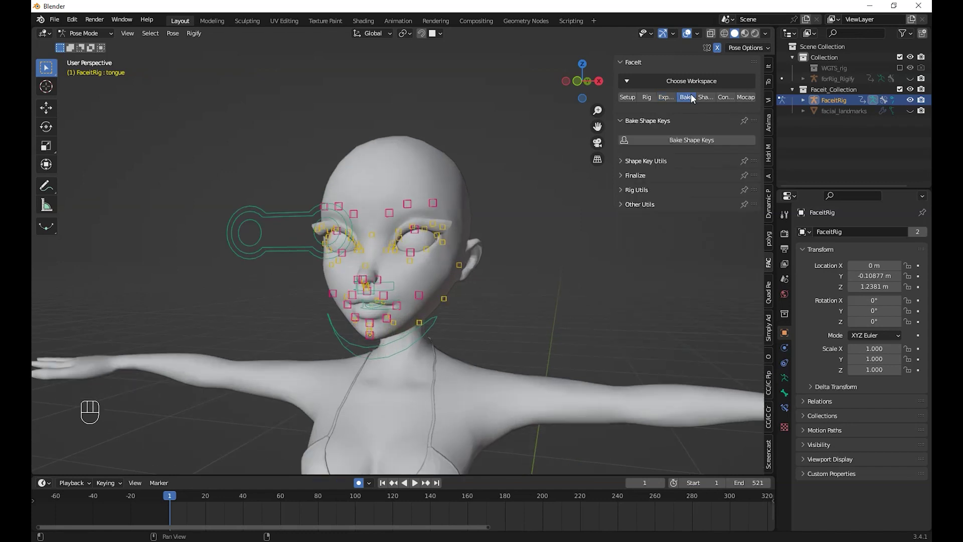
mouse_move(414, 256)
middle_mouse_down()
mouse_move(493, 318)
mouse_move(417, 254)
middle_mouse_up()
scroll(420, 255, "down", 4)
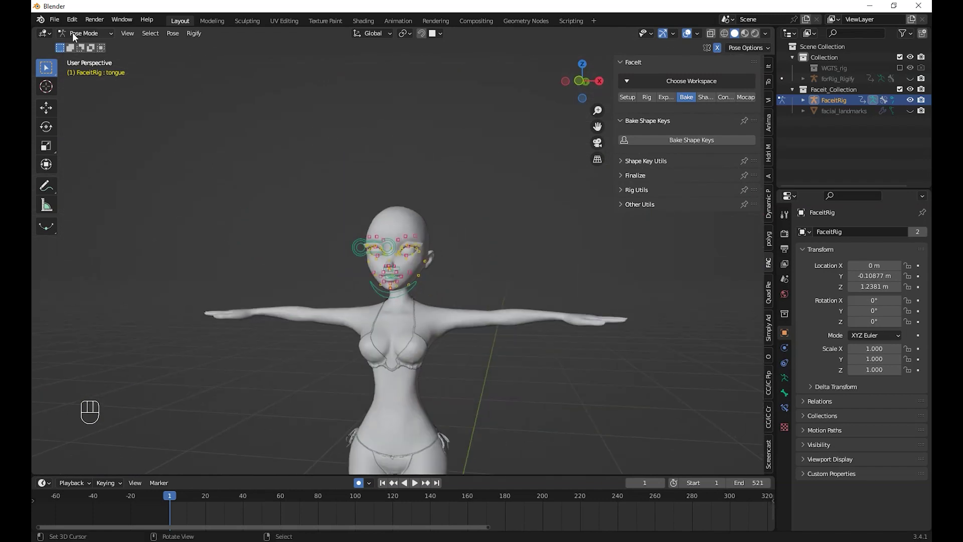
Return FaceitRig to Object Mode and unhide the forRig_Rigify body armature.
left_click(84, 33)
left_click(83, 43)
key("alt+h")
scroll(390, 309, "up", 5)
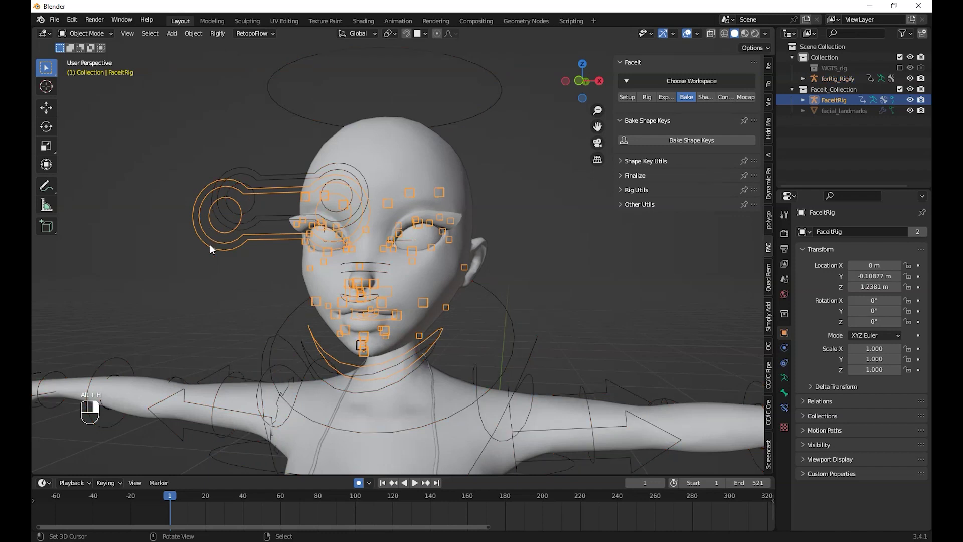
Hide FaceitRig and make the forRig_Rigify armature the active object.
key("g")
right_click(291, 296)
key("h")
right_click(273, 222)
key("g")
right_click(338, 247)
Put forRig_Rigify in Pose Mode and show the head in see-through wireframe from the right orthographic view.
key("KP_3")
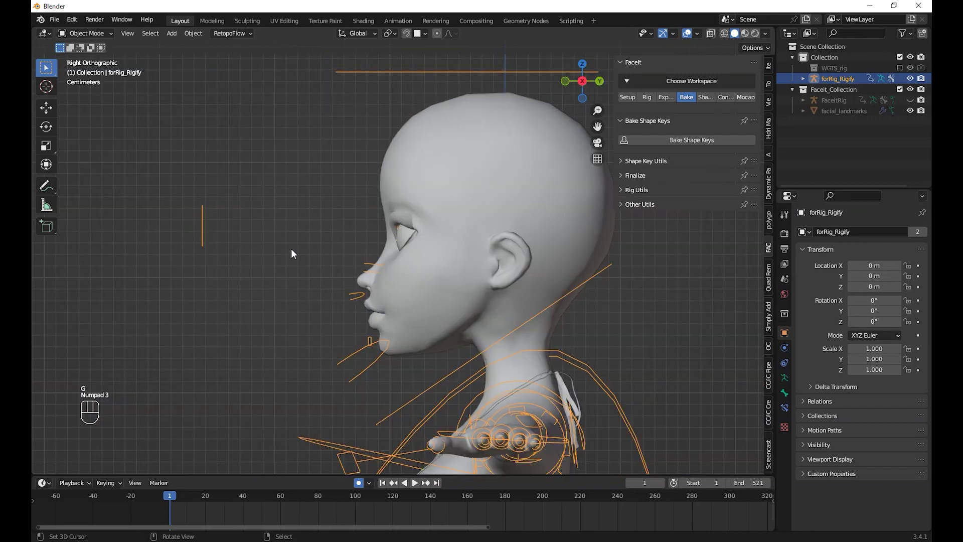
left_click(80, 33)
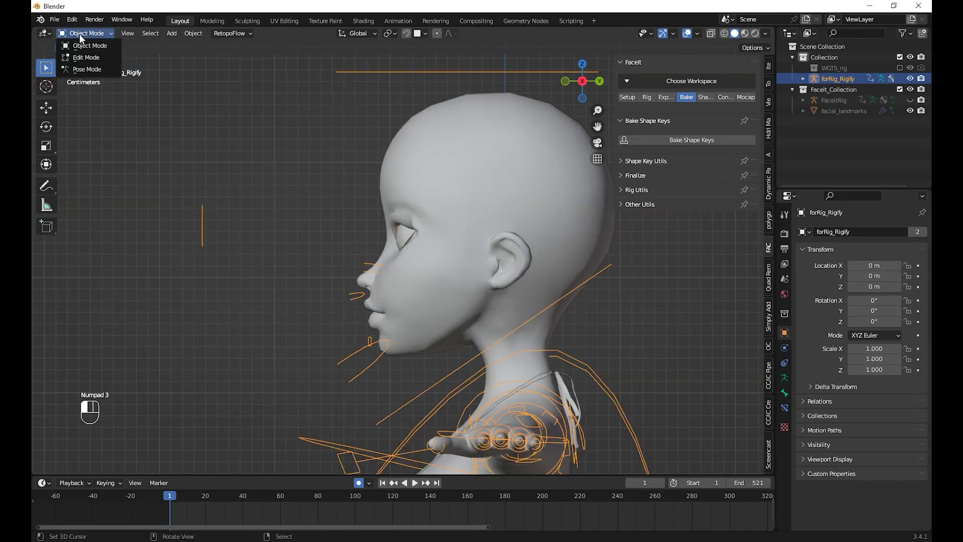
left_click(80, 68)
left_click(784, 382)
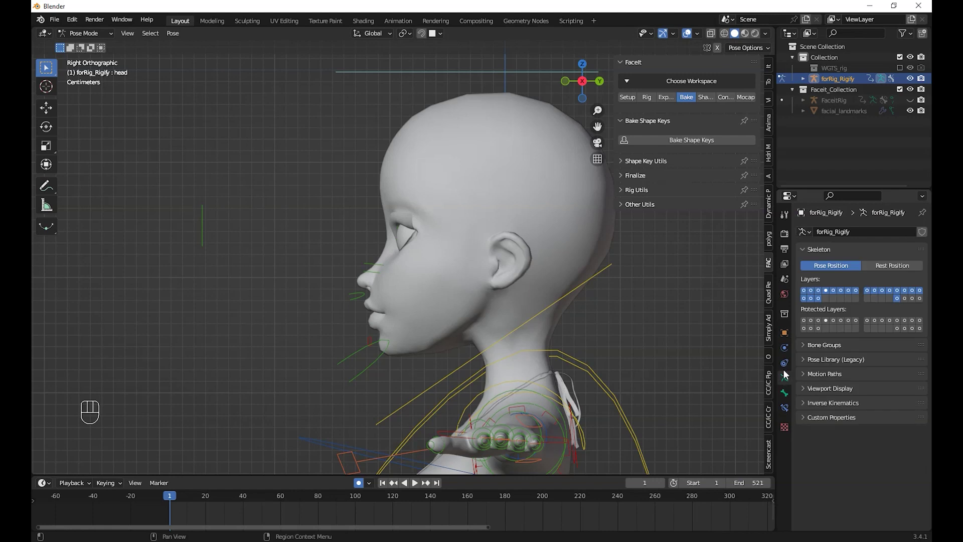
scroll(407, 302, "up", 2)
left_click(725, 33)
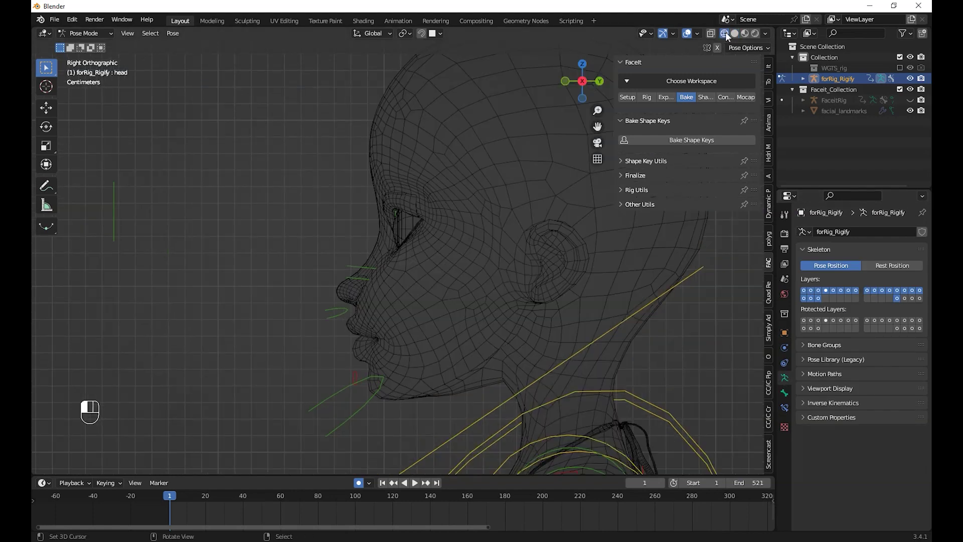
middle_click_drag(480, 240, 482, 184, "shift")
left_click(712, 34)
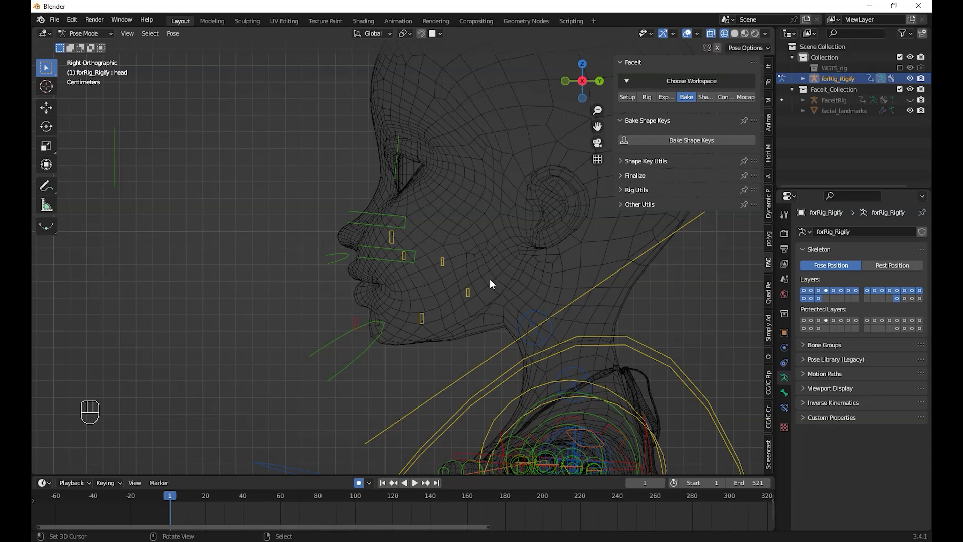
Select all of forRig_Rigify's face control bones, including the eye target in front, and test the selection with a cancelled move.
left_click(423, 318)
middle_click_drag(423, 318, 422, 282, "shift")
key("b")
left_click_drag(269, 92, 478, 292)
key("b")
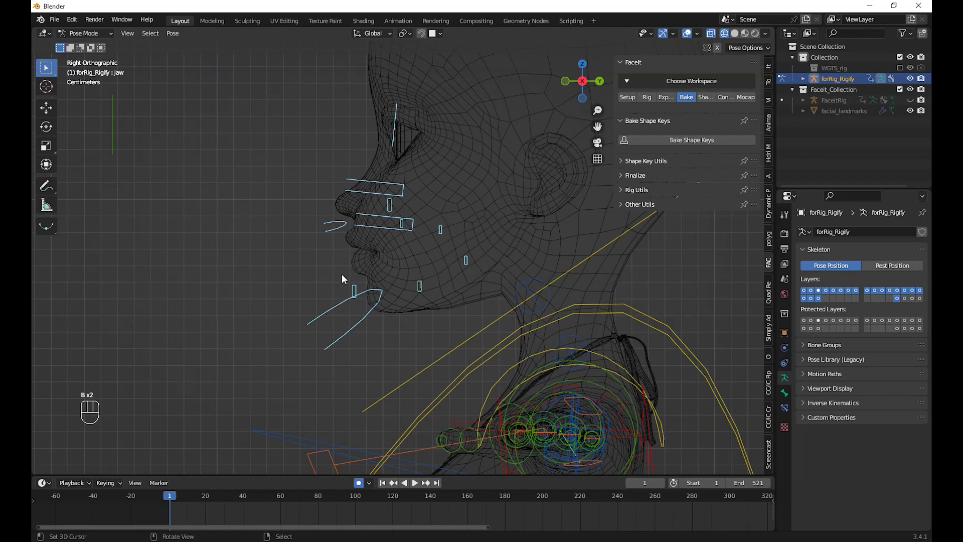
scroll(342, 274, "down", 3)
key("b")
left_click_drag(225, 171, 336, 266)
key("g")
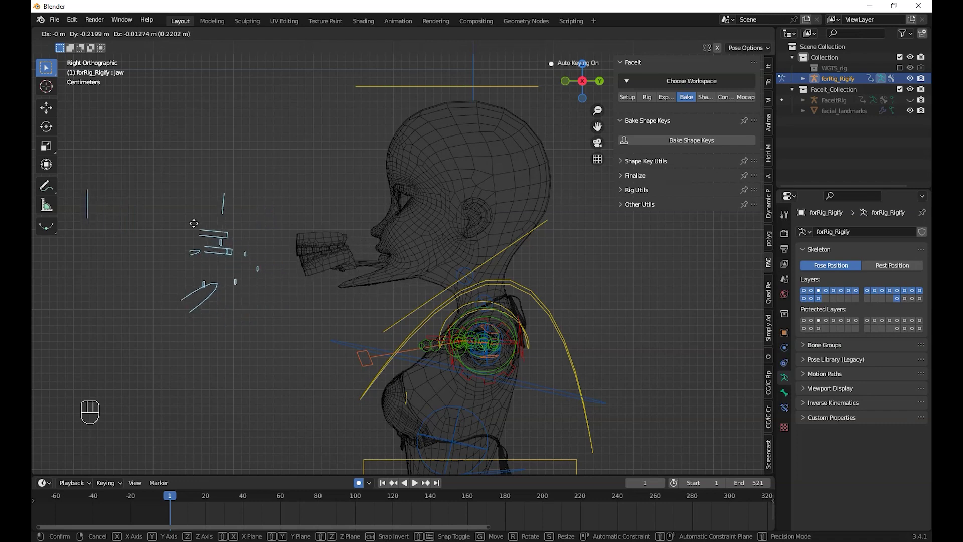
key("Escape")
Move the selected Rigify face bones to the unused last lower-row bone layer of the first layer block.
scroll(300, 239, "up", 2)
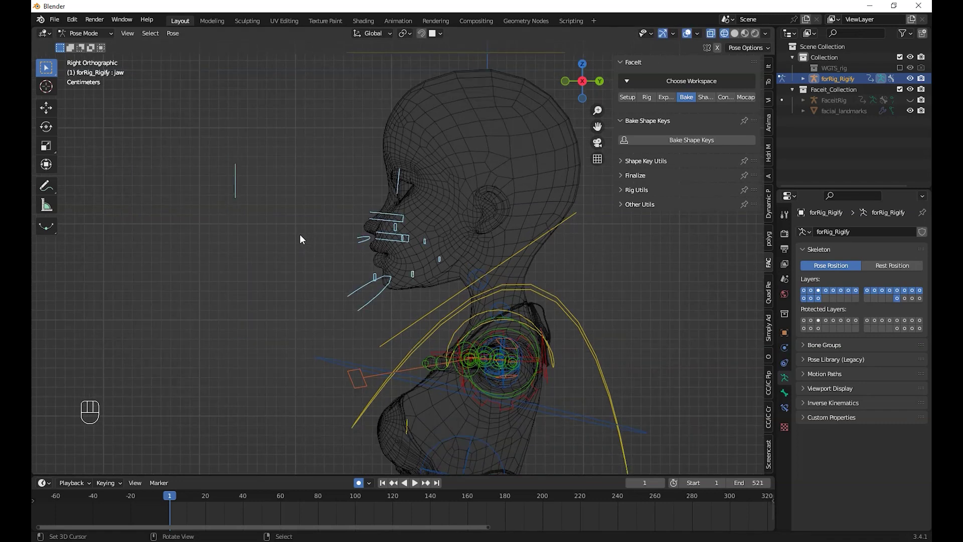
key("m")
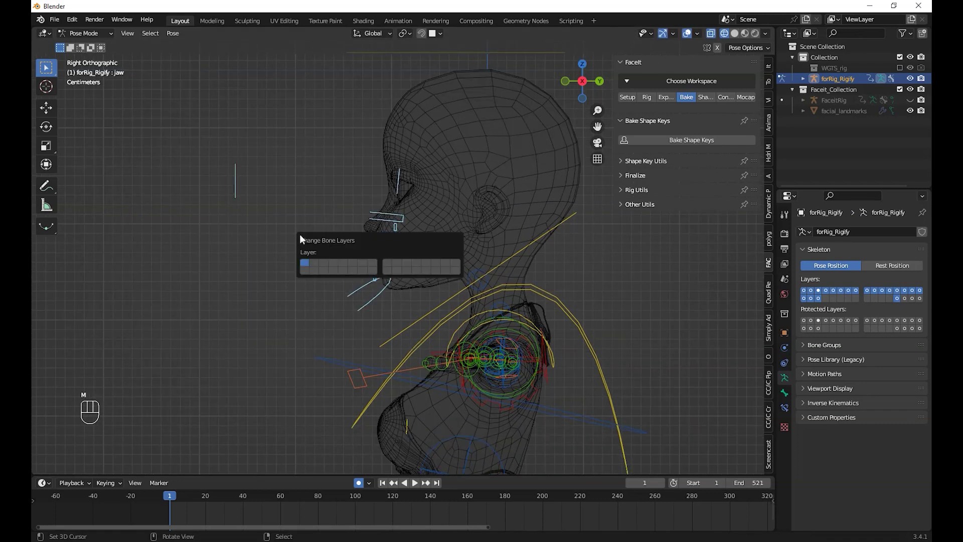
left_click(372, 270)
middle_click_drag(467, 223, 555, 211)
scroll(525, 214, "down", 3)
middle_click_drag(268, 284, 392, 336)
scroll(311, 276, "up", 5)
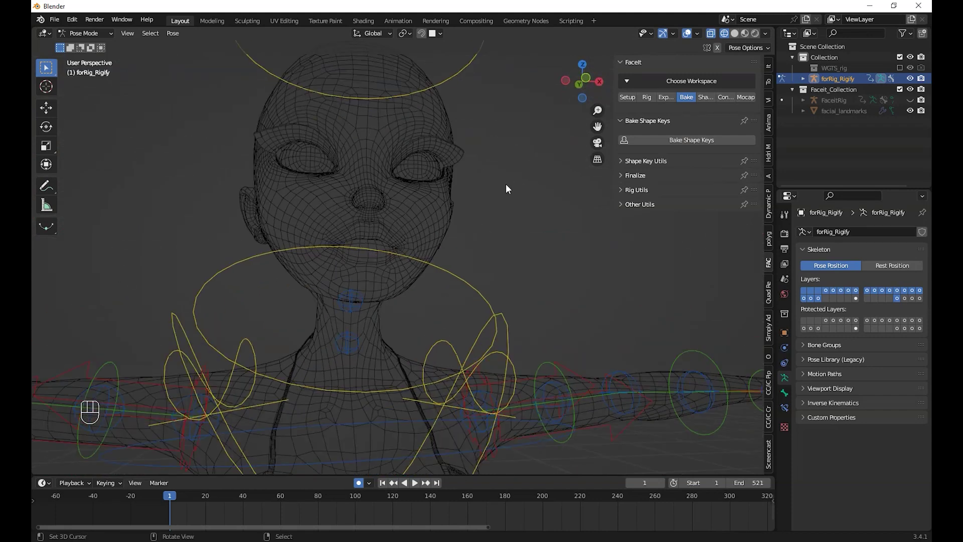
Switch back to Solid shading and return forRig_Rigify to Object Mode.
left_click(736, 34)
middle_click_drag(384, 230, 351, 240)
scroll(366, 256, "down", 5)
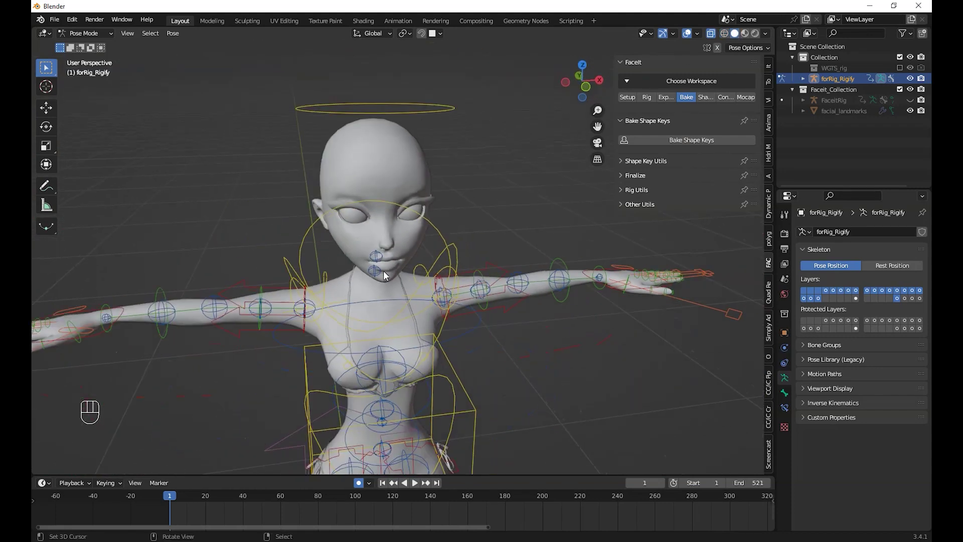
left_click(85, 33)
left_click(89, 45)
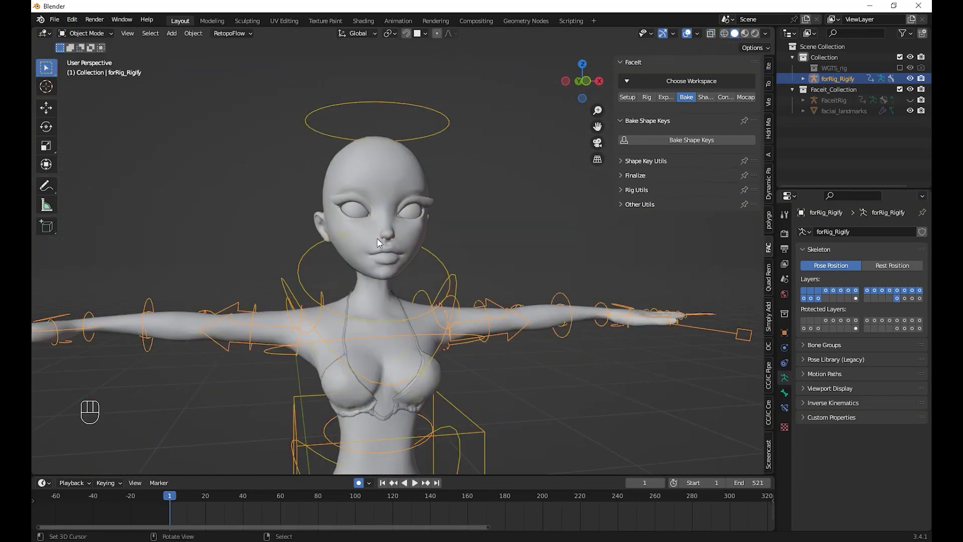
Unhide and select FaceitRig, preview its expression animation and return to frame 1.
middle_click_drag(347, 258, 380, 259)
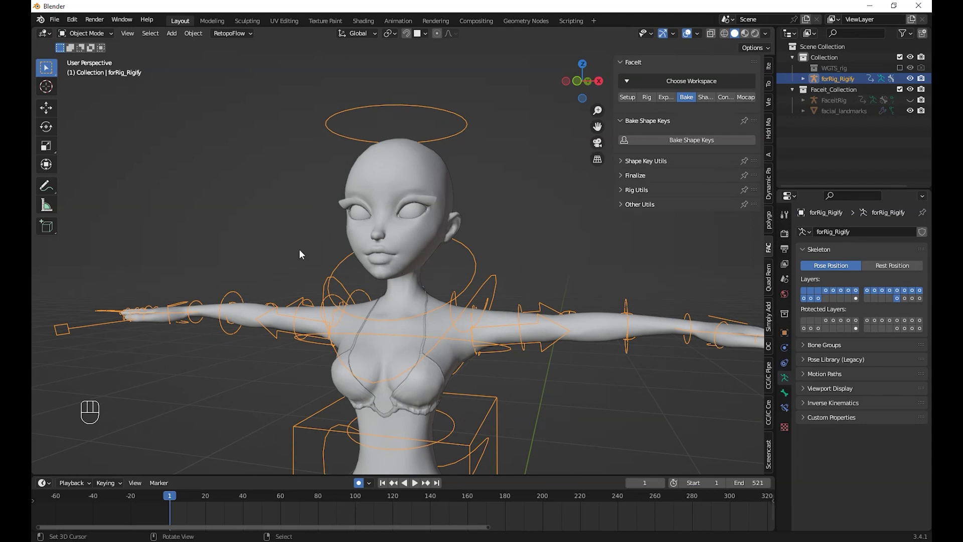
key("alt+h")
scroll(377, 235, "up", 3)
left_click(264, 155)
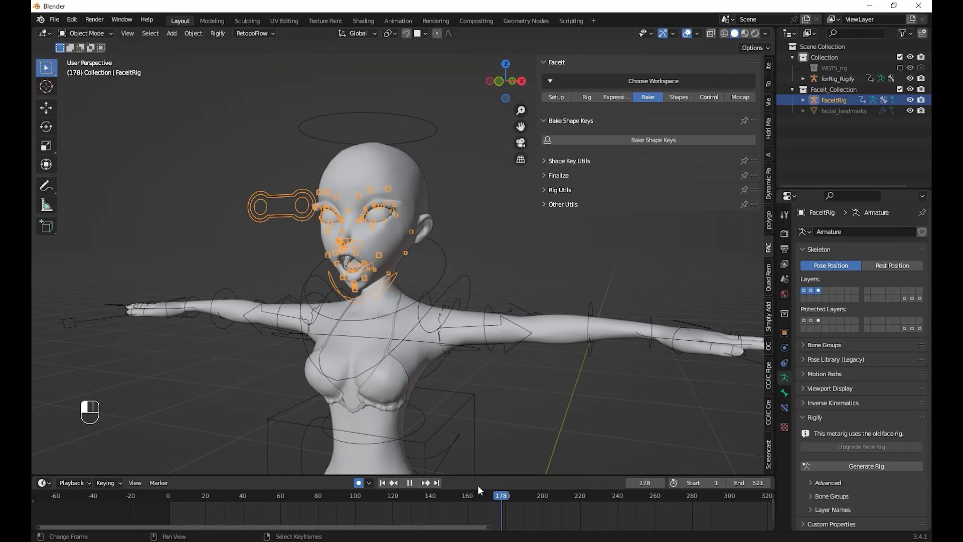
left_click_drag(478, 486, 319, 479)
left_click(383, 483)
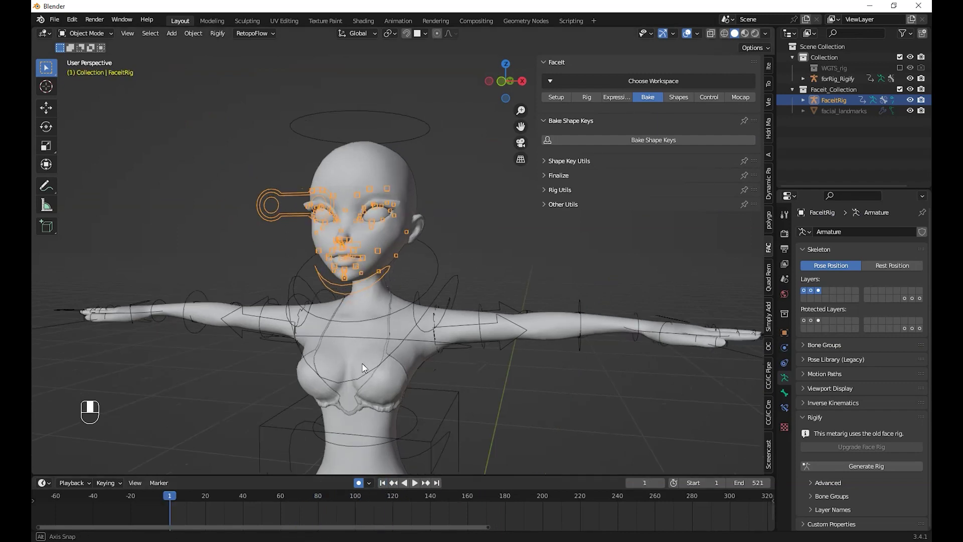
Bake the shape keys with corrective shape keys, test action, ARKit initialization, Keep Faceit Rig Active, Use Other Transformations and Disable Auto Keying enabled.
left_click(619, 140)
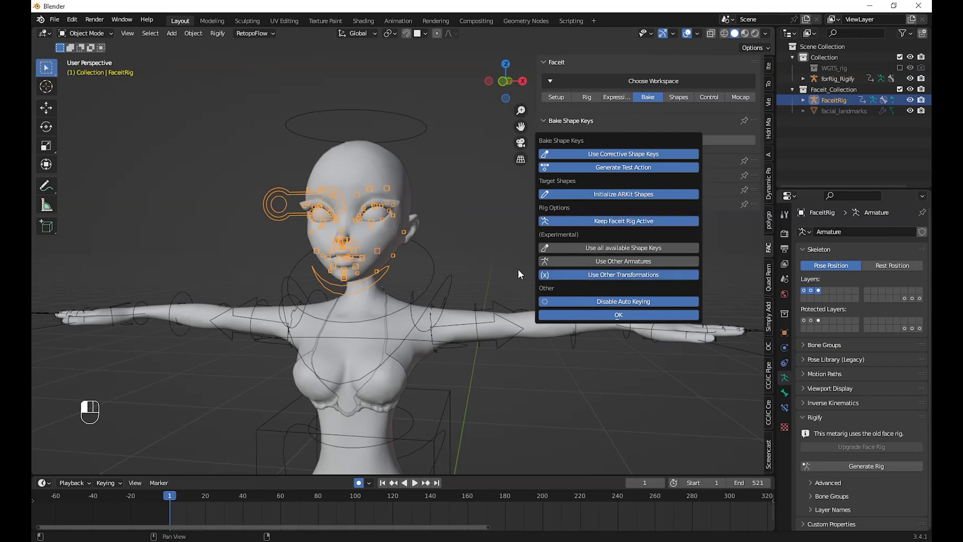
left_click(647, 314)
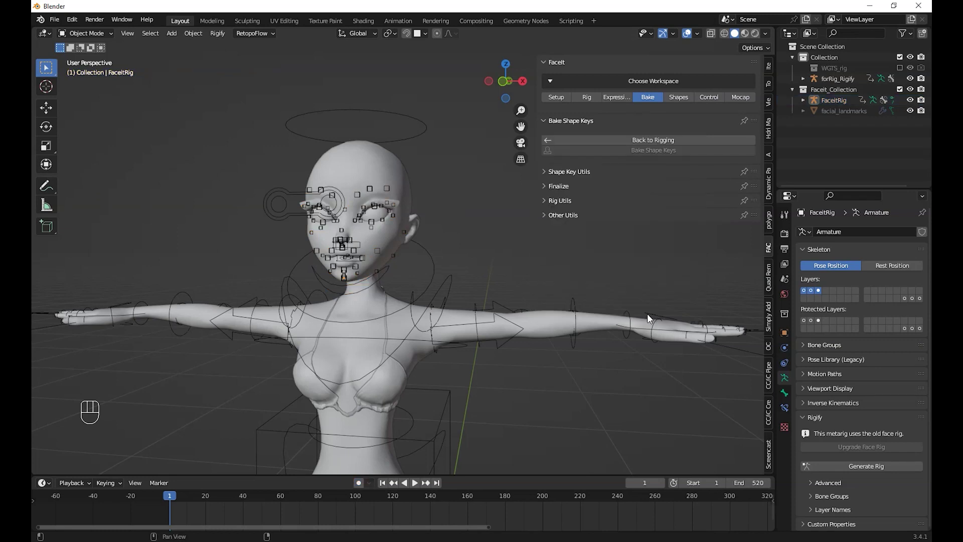
middle_click_drag(553, 296, 233, 234)
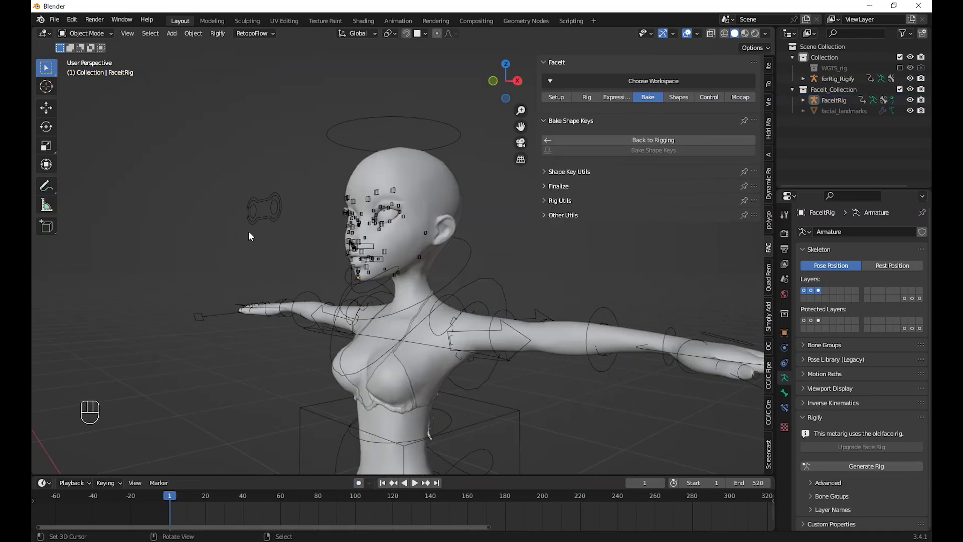
Select FaceitRig, check the baked expressions along the timeline and return to frame 1.
left_click(259, 223)
scroll(369, 301, "up", 3)
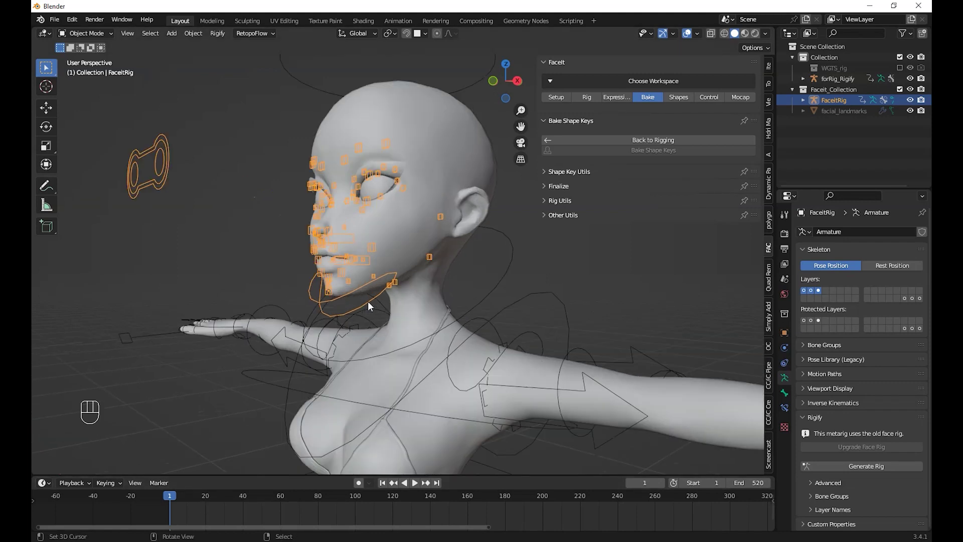
left_click_drag(247, 511, 332, 501)
left_click(382, 482)
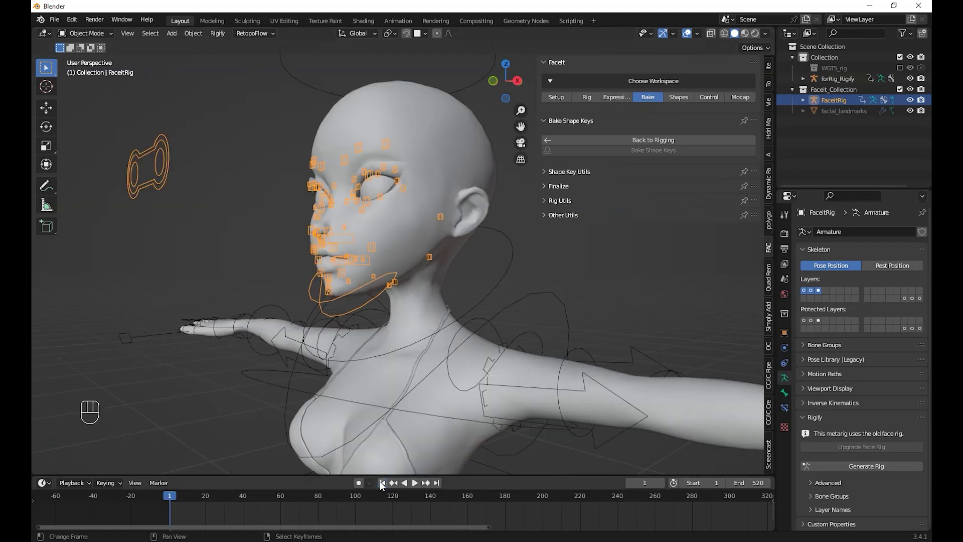
Generate an ARKit control rig named FaceitControlRig with Full Range and Connect Drivers.
left_click(712, 96)
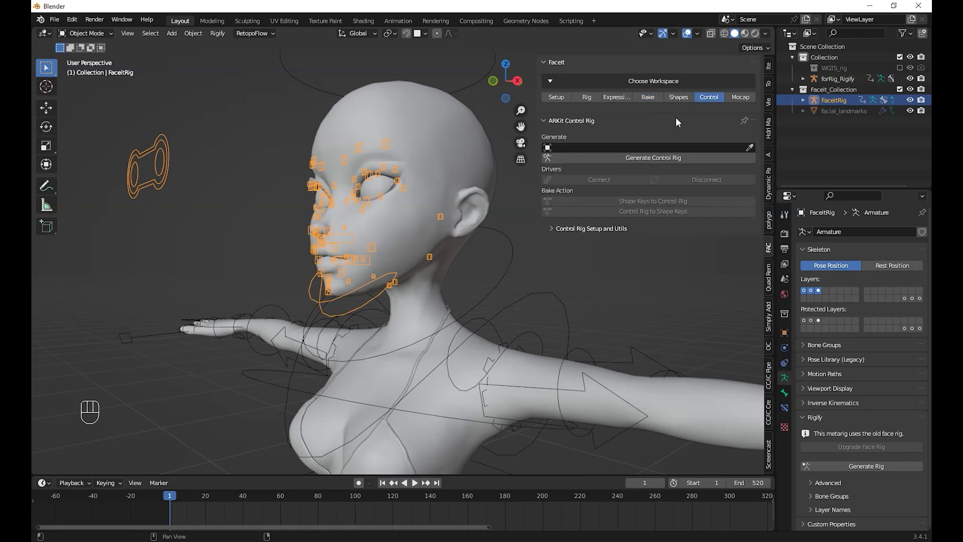
left_click(678, 150)
left_click(636, 131)
left_click(649, 158)
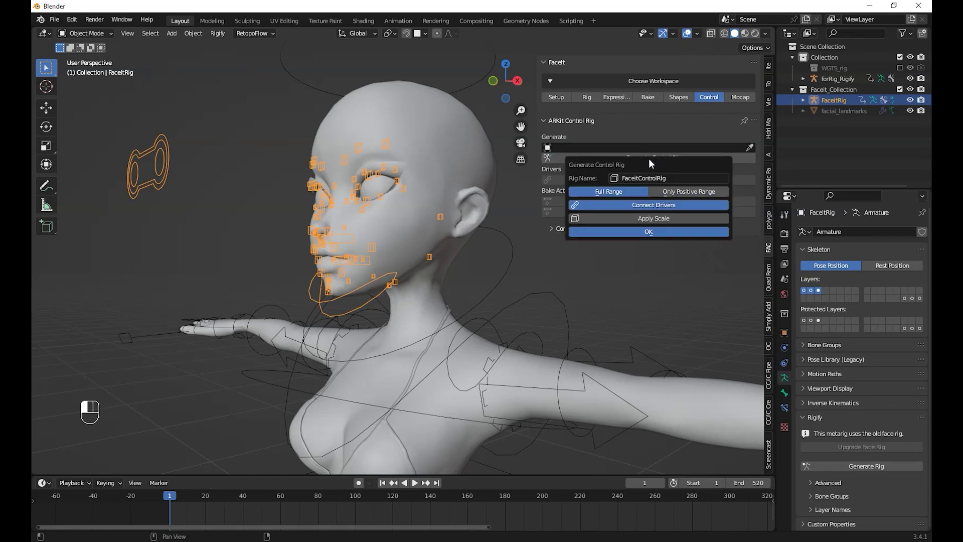
left_click(643, 232)
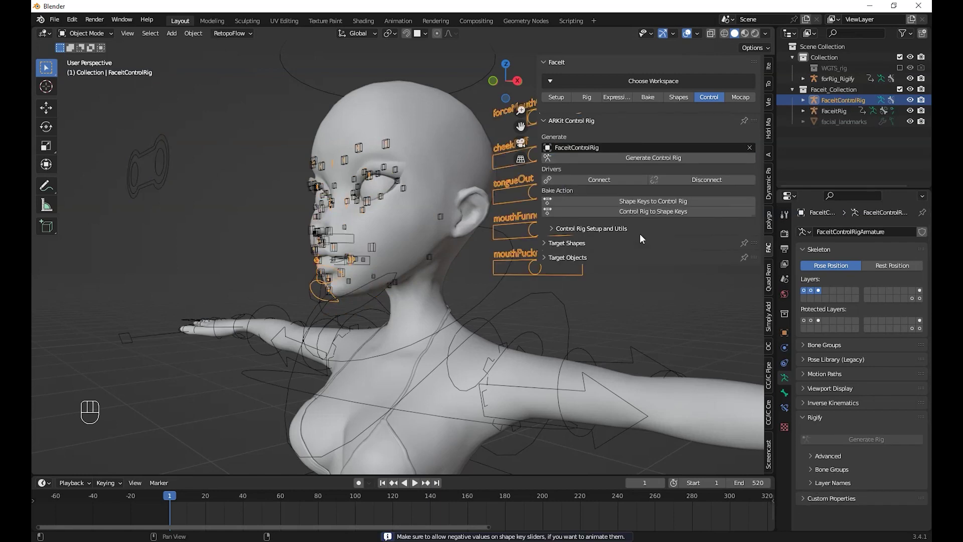
middle_click_drag(643, 231, 316, 345)
scroll(496, 275, "up", 8)
scroll(518, 282, "down", 6)
middle_click_drag(518, 282, 300, 234)
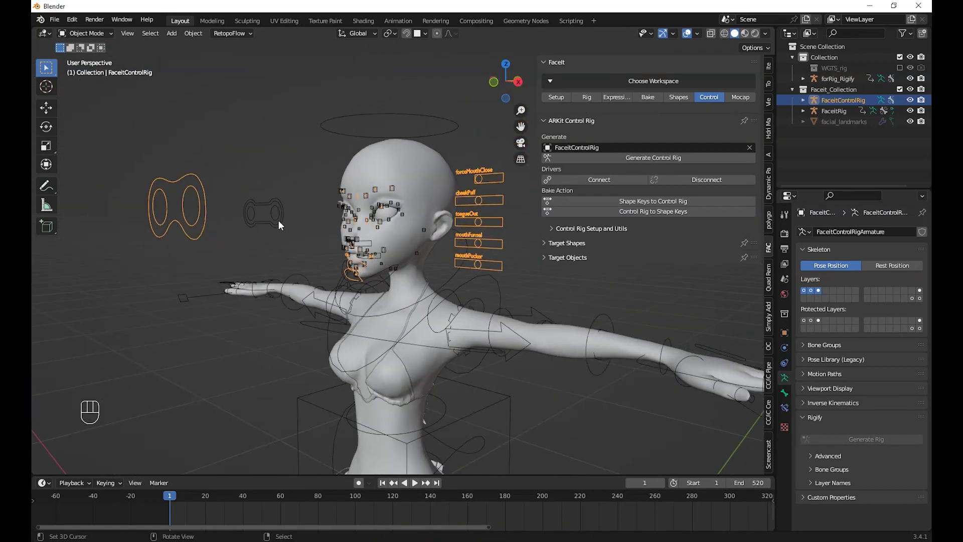
Hide FaceitRig, select FaceitControlRig and switch the viewport to Material Preview shading.
left_click(279, 221)
key("h")
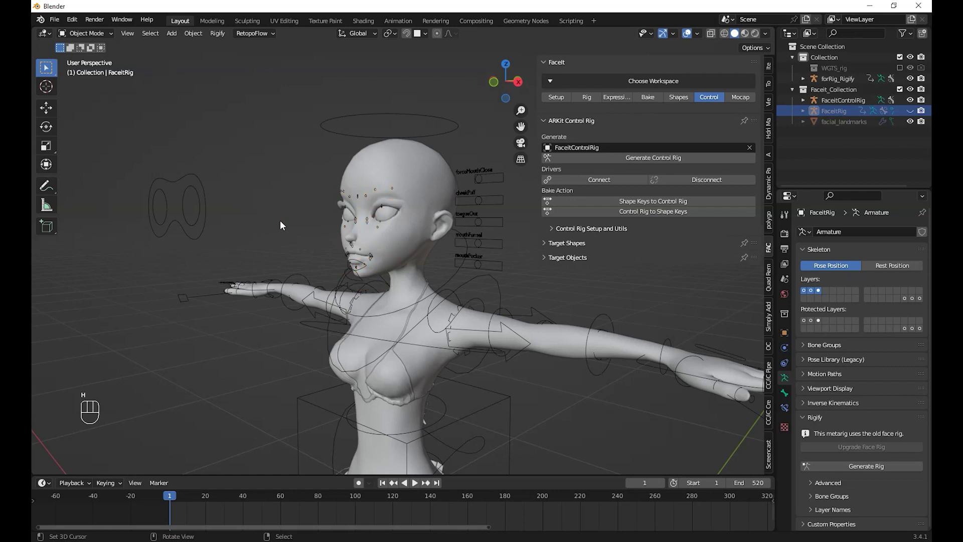
left_click(213, 229)
middle_click_drag(213, 229, 394, 359)
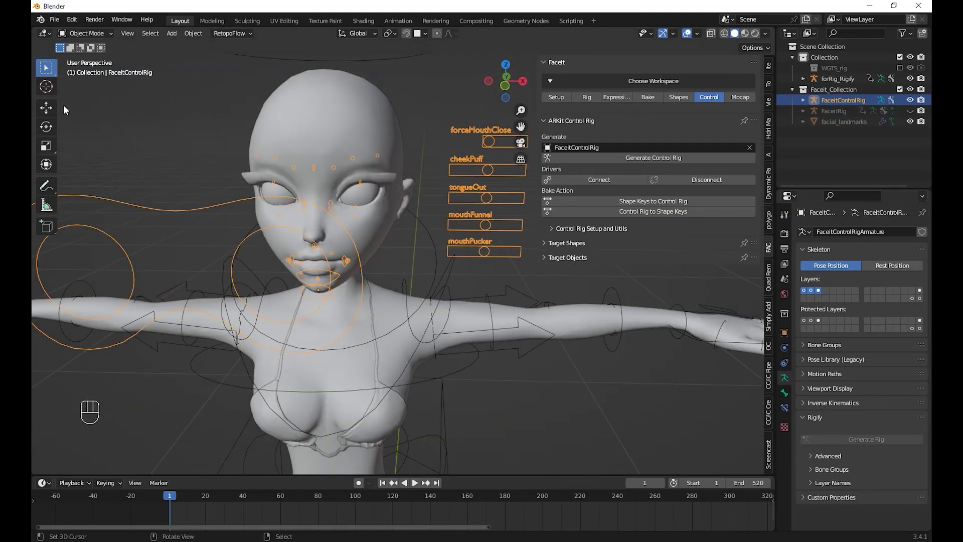
left_click(743, 35)
scroll(396, 164, "up", 1)
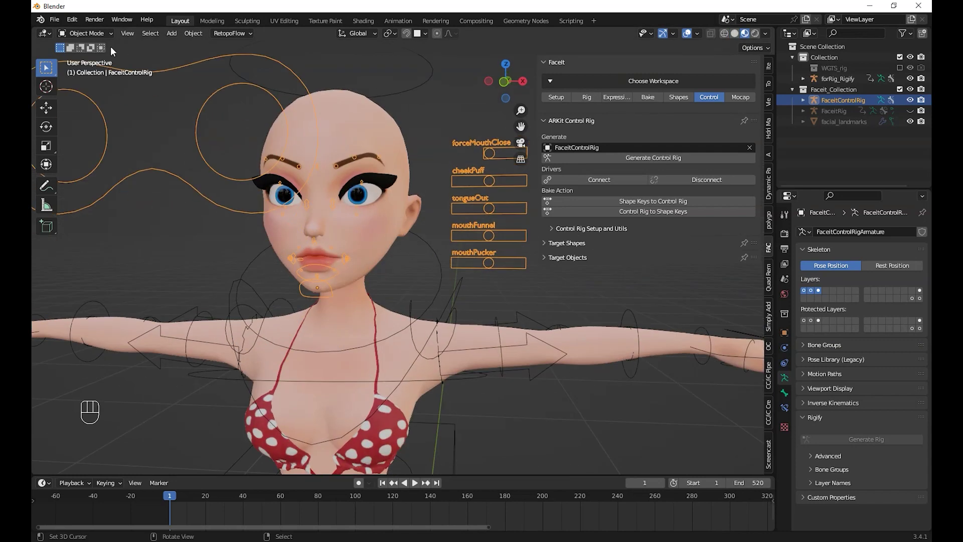
Enter Pose Mode on FaceitControlRig and try moving its jaw and eye-area controls.
left_click(100, 34)
left_click(84, 68)
right_click(331, 288)
scroll(336, 285, "up", 2)
key("g")
mouse_move(336, 285)
middle_mouse_down()
mouse_move(345, 261)
mouse_move(337, 279)
middle_mouse_up()
right_click(498, 299)
left_click(508, 293)
right_click(339, 195)
key("g")
right_click(338, 219)
right_click(337, 182)
key("g")
right_click(355, 116)
Try moving the facial sliders beside the head, including cheekPuff and forceMouthClose.
right_click(493, 161)
key("g")
right_click(517, 154)
right_click(493, 128)
key("g")
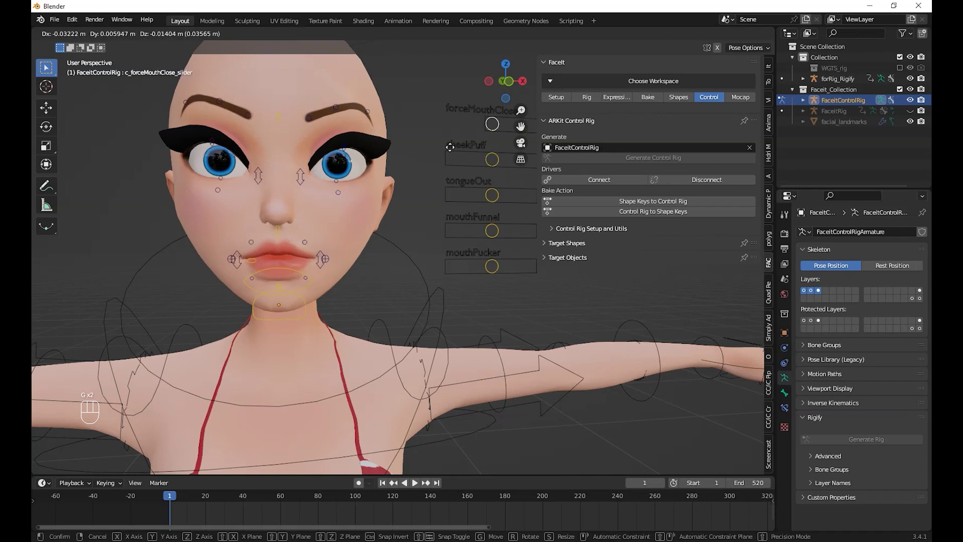
right_click(387, 247)
right_click(490, 229)
right_click(492, 195)
Test the open jaw with the tongueOut slider and reset the location and rotation of all face controls.
right_click(313, 283)
middle_click_drag(318, 286, 347, 302)
right_click_drag(347, 308, 340, 350)
middle_click_drag(522, 185, 483, 182)
right_click(480, 200)
key("a")
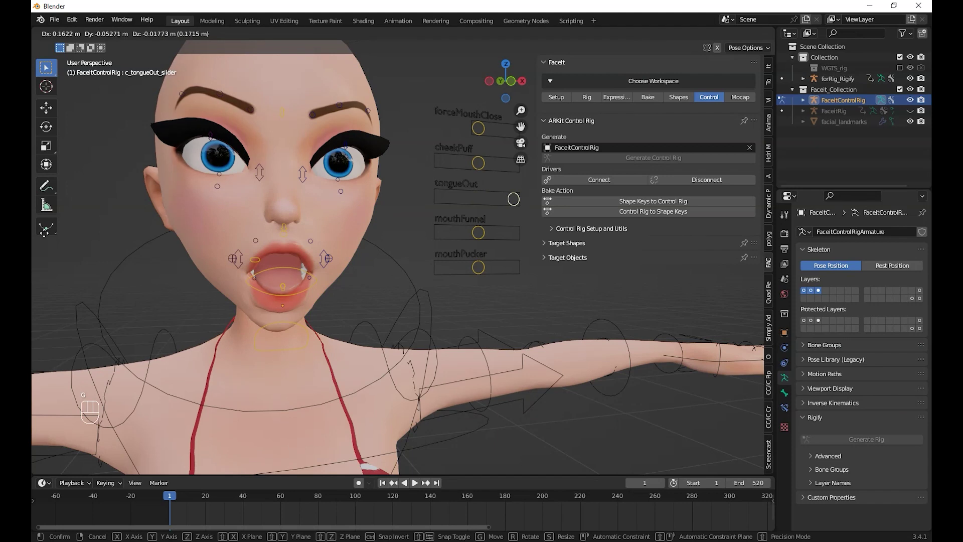
key("alt+g")
scroll(351, 266, "down", 3)
key("alt+r")
key("alt+r")
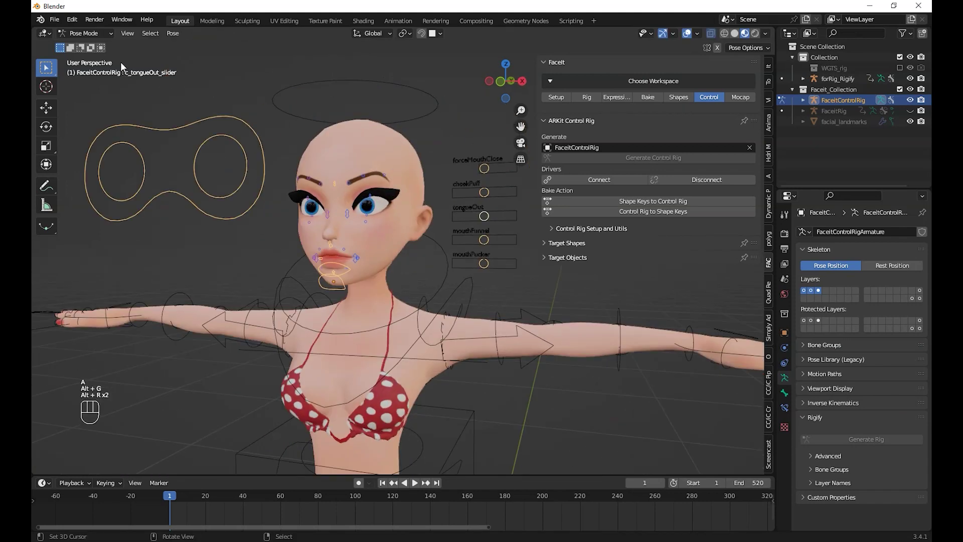
Switch from FaceitControlRig to forRig_Rigify in Pose Mode and select its head control.
left_click(87, 34)
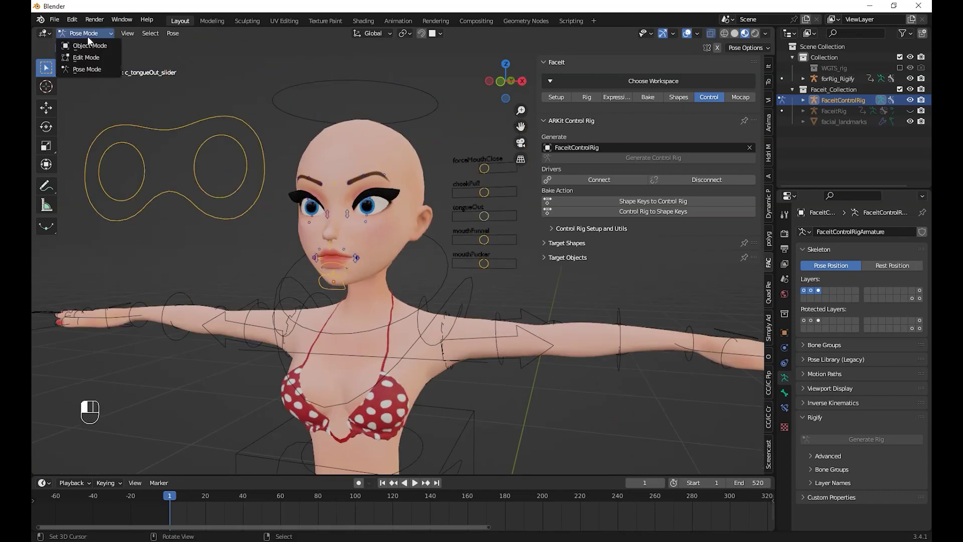
left_click(83, 40)
left_click(338, 83)
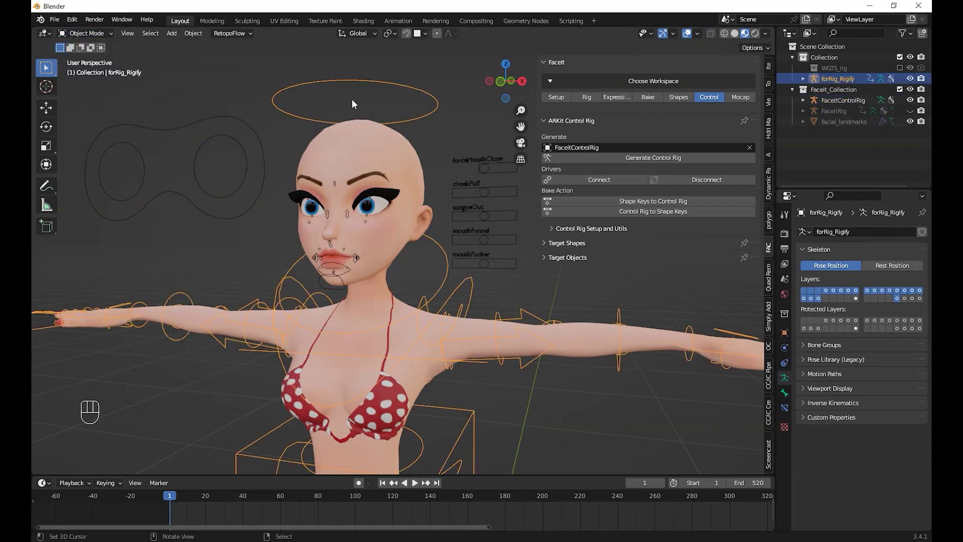
left_click(86, 33)
left_click(91, 67)
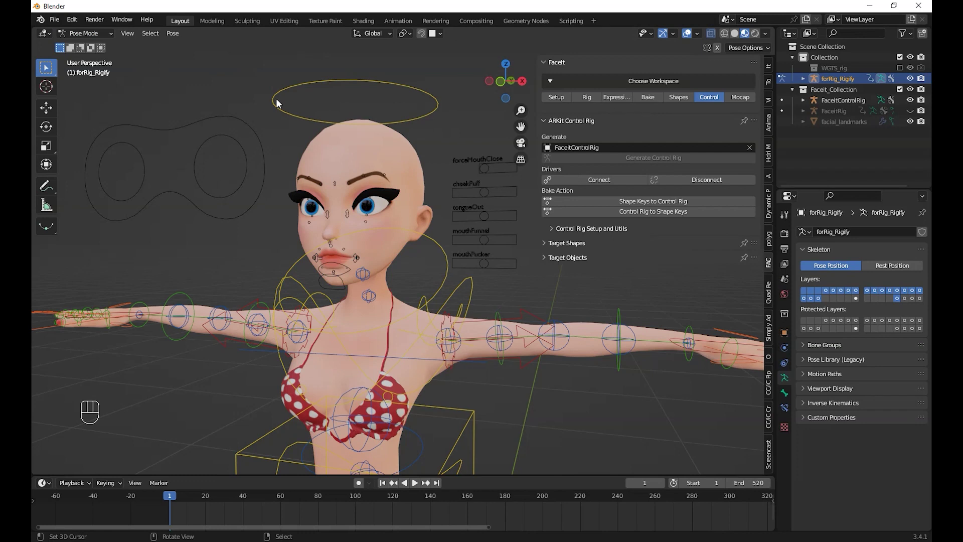
middle_click_drag(256, 181, 267, 166)
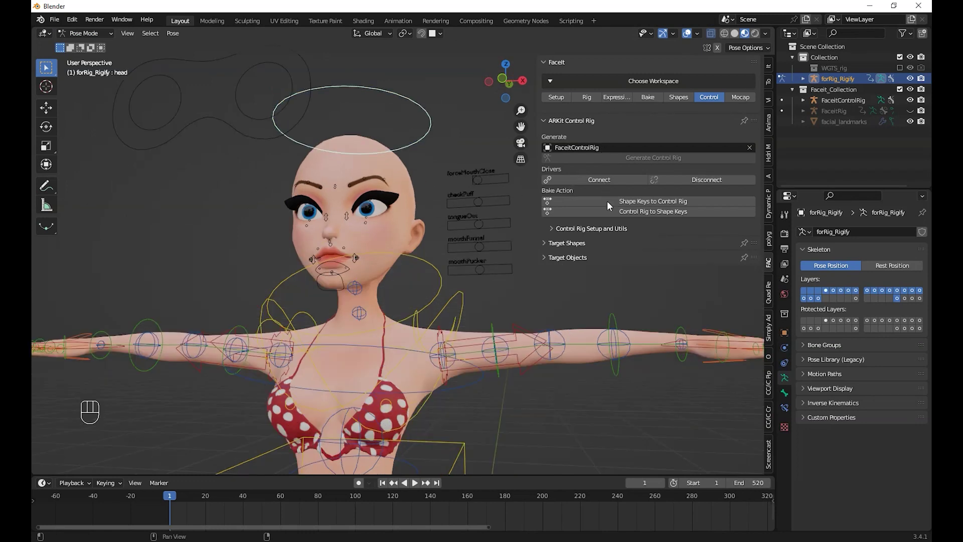
Attach the Faceit control rig to the Rigify head bone using the experimental Set Child Of utility.
left_click(610, 228)
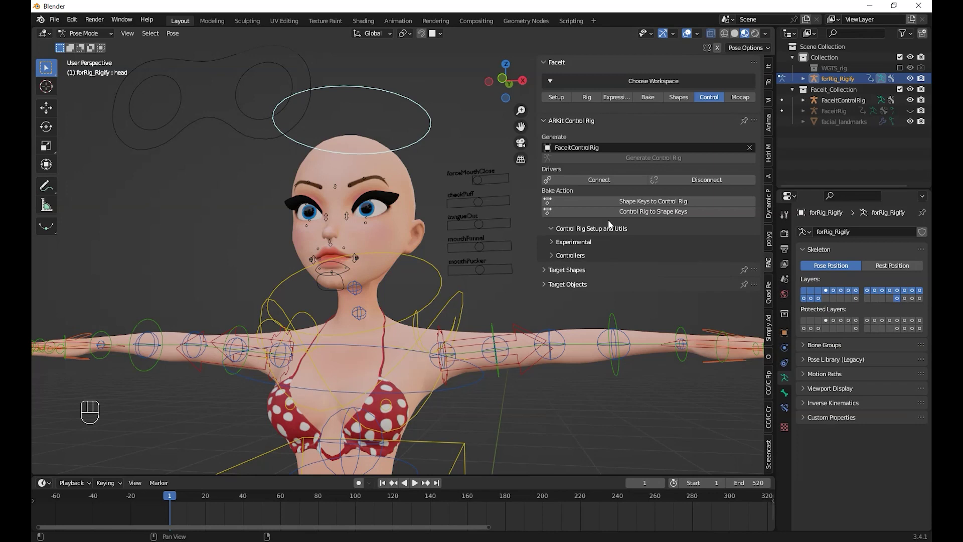
left_click(579, 243)
mouse_move(353, 233)
middle_mouse_down()
mouse_move(357, 275)
mouse_move(351, 83)
middle_mouse_up()
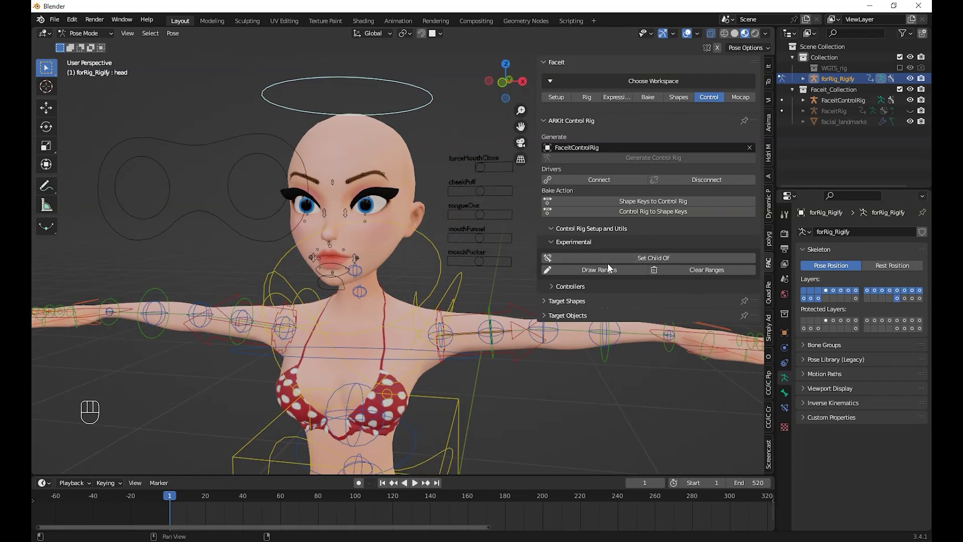
left_click(654, 258)
middle_click_drag(482, 281, 251, 227)
Return to Object Mode and select FaceitControlRig.
left_click(83, 33)
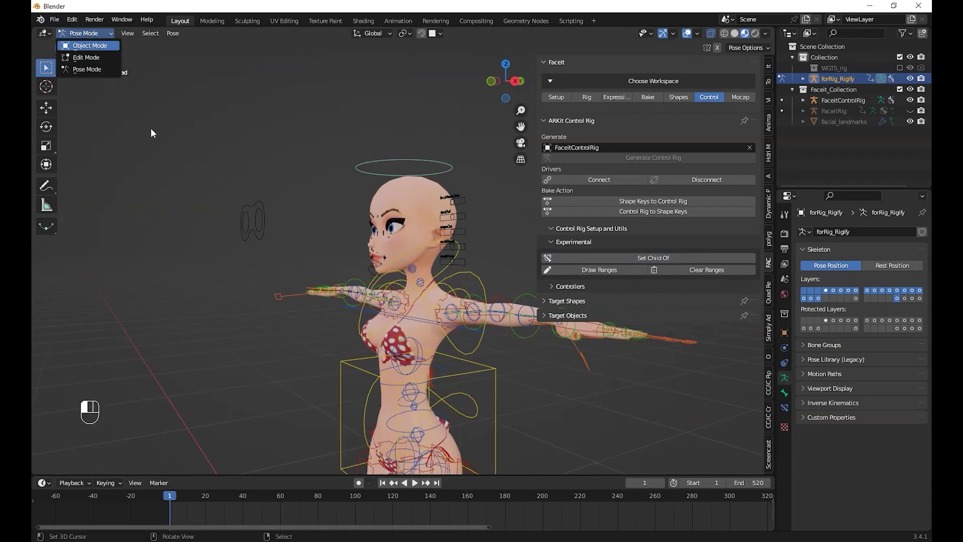
left_click(70, 31)
left_click(246, 226)
middle_click_drag(263, 247, 512, 307)
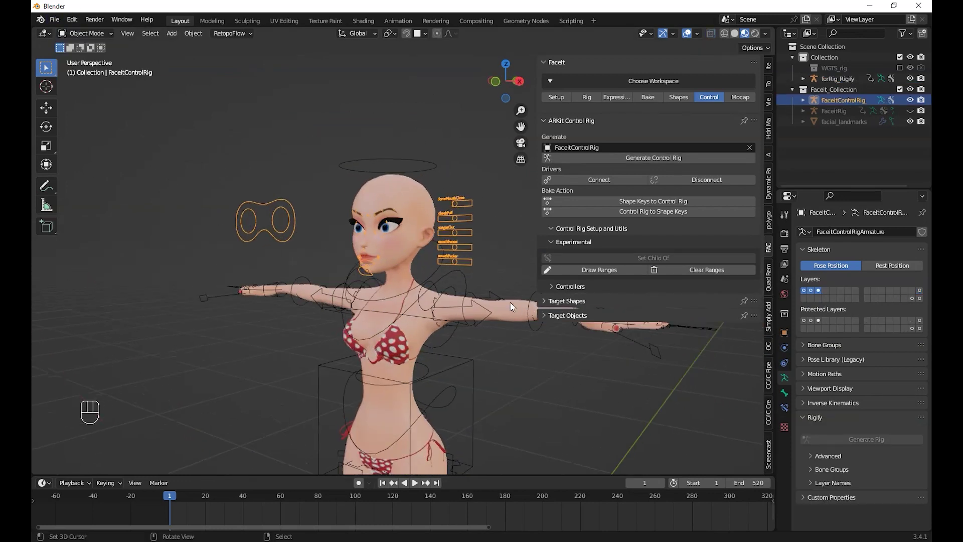
left_click(441, 281)
key("g")
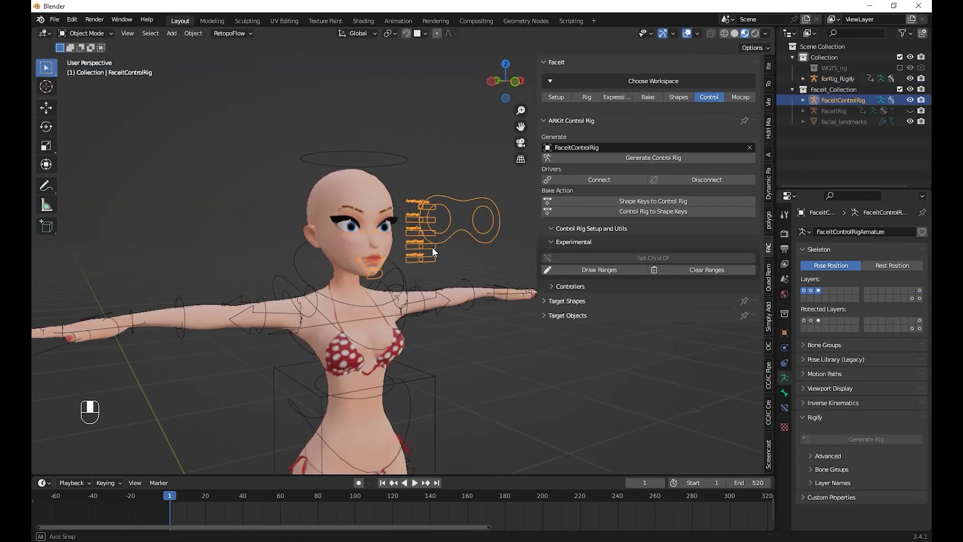
middle_click_drag(432, 247, 453, 336)
scroll(537, 281, "up", 3)
Select forRig_Rigify together with FaceitControlRig and enter Pose Mode on both rigs.
left_click(558, 285)
left_click(558, 285)
middle_click_drag(476, 266, 408, 255)
right_click(408, 255)
right_click(102, 159, "shift")
left_click(86, 33)
left_click(99, 74)
Try moving the eye look-at control and rotating the head and neck controls to test the combined rigs.
left_click(165, 188)
key("g")
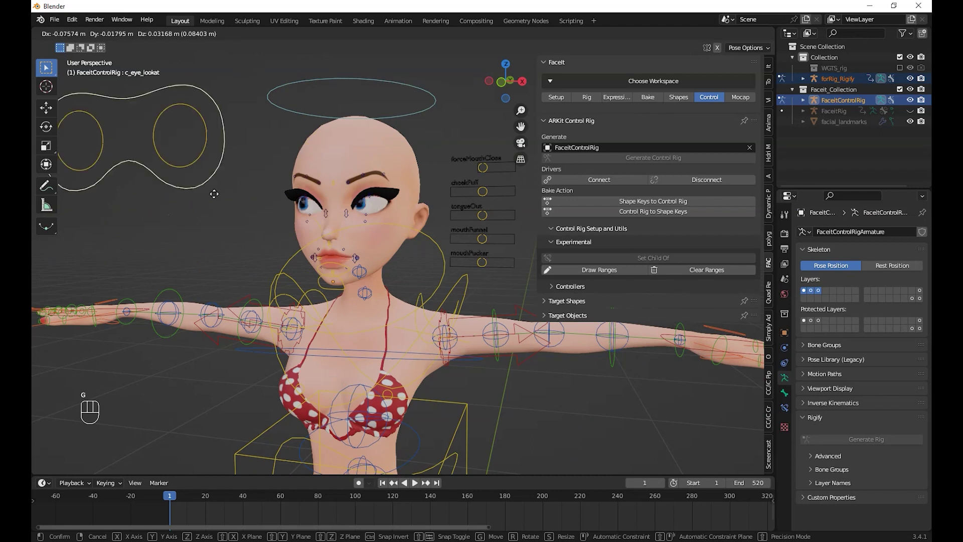
right_click(214, 194)
right_click(397, 116)
middle_click_drag(391, 142, 397, 143)
key("r")
right_click(423, 234)
right_click(438, 262)
right_click(441, 272)
key("r")
right_click(405, 329)
Test-pose the body by moving and rotating the torso control and moving the eye look-at control.
scroll(405, 329, "down", 4)
right_click(432, 347)
key("g")
left_click(469, 359)
key("r")
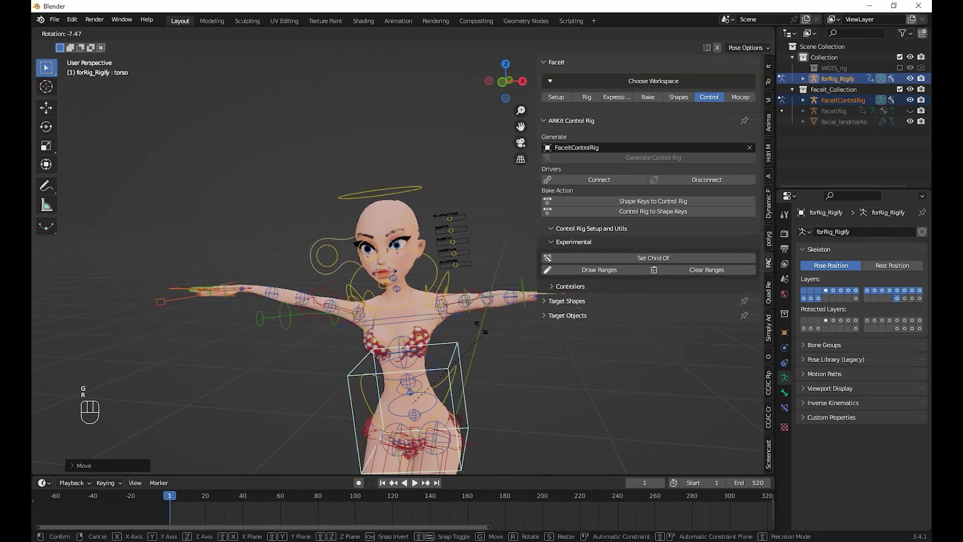
left_click(481, 328)
scroll(442, 296, "up", 4)
right_click(251, 305)
key("g")
left_click(266, 263)
Reset the location and rotation of all controls on both rigs.
key("a")
key("alt+g")
key("alt+r")
key("alt+a")
left_click(425, 123)
middle_click_drag(291, 306, 263, 252)
scroll(251, 286, "up", 5)
scroll(490, 287, "down", 6)
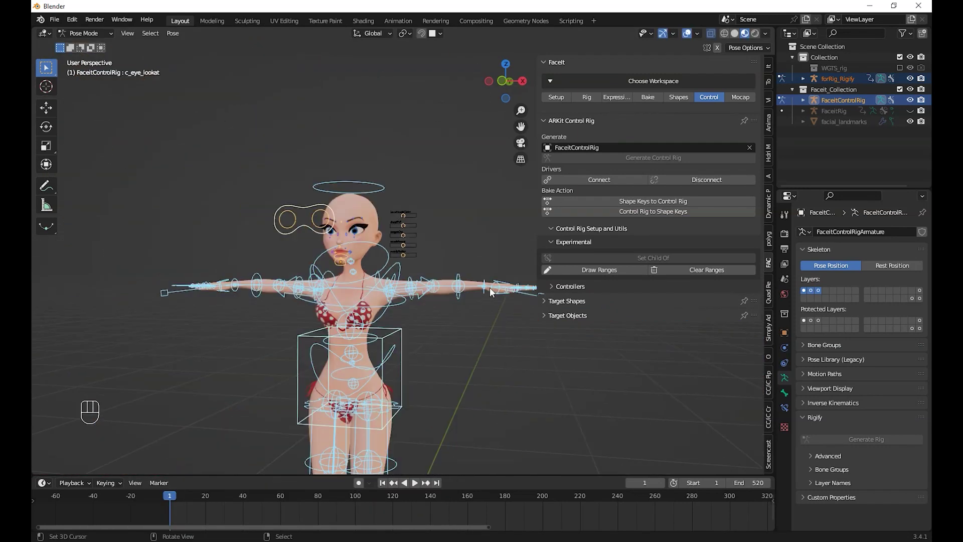
Try moving the left hand IK control of forRig_Rigify.
right_click(490, 287)
scroll(489, 287, "up", 3)
middle_click_drag(444, 263, 458, 256)
scroll(458, 256, "down", 3)
key("g")
right_click(393, 296)
Return to Object Mode, move the timeline to frame 0 and display the Faceit setup settings.
left_click(75, 33)
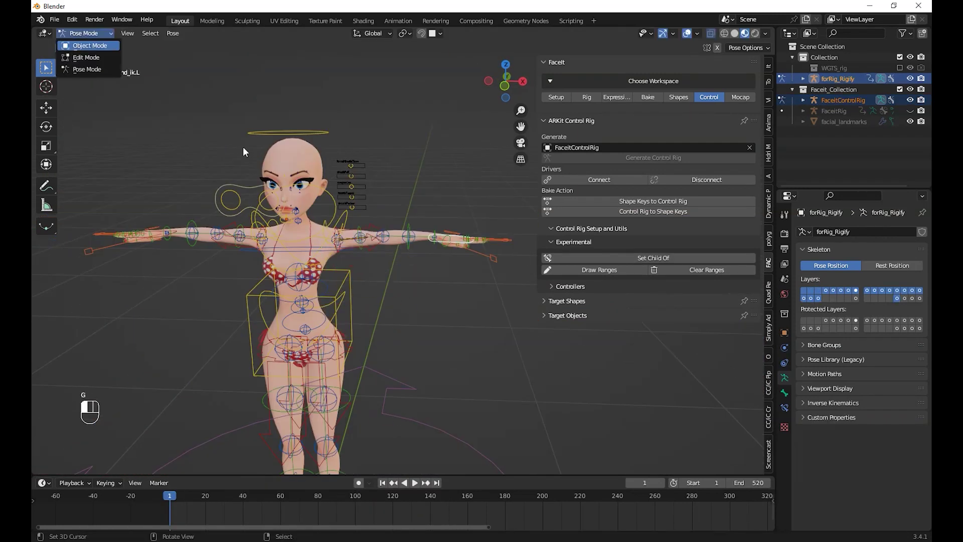
left_click(90, 45)
scroll(278, 266, "up", 4)
left_click_drag(200, 497, 168, 508)
scroll(359, 347, "down", 4)
scroll(359, 347, "up", 6)
middle_click_drag(397, 344, 400, 327)
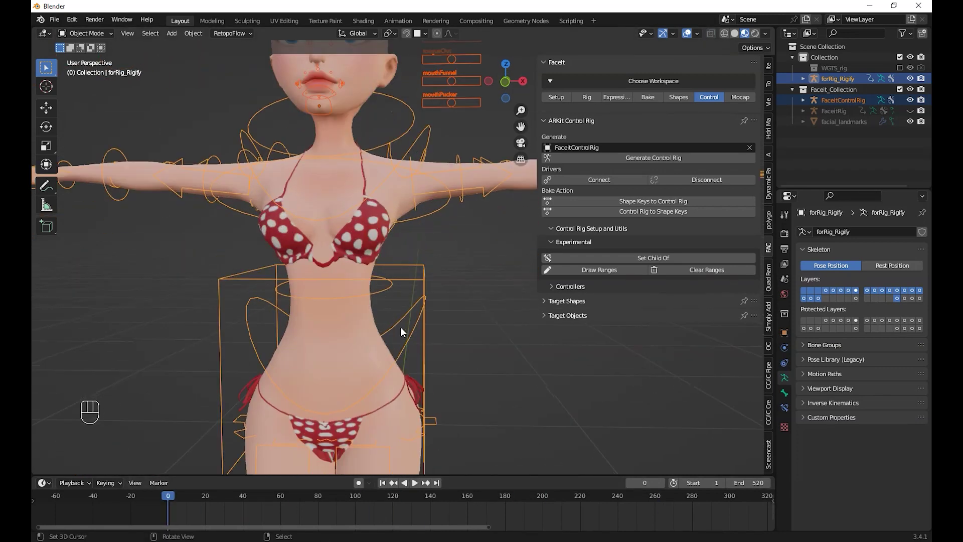
scroll(401, 328, "down", 3)
left_click(558, 97)
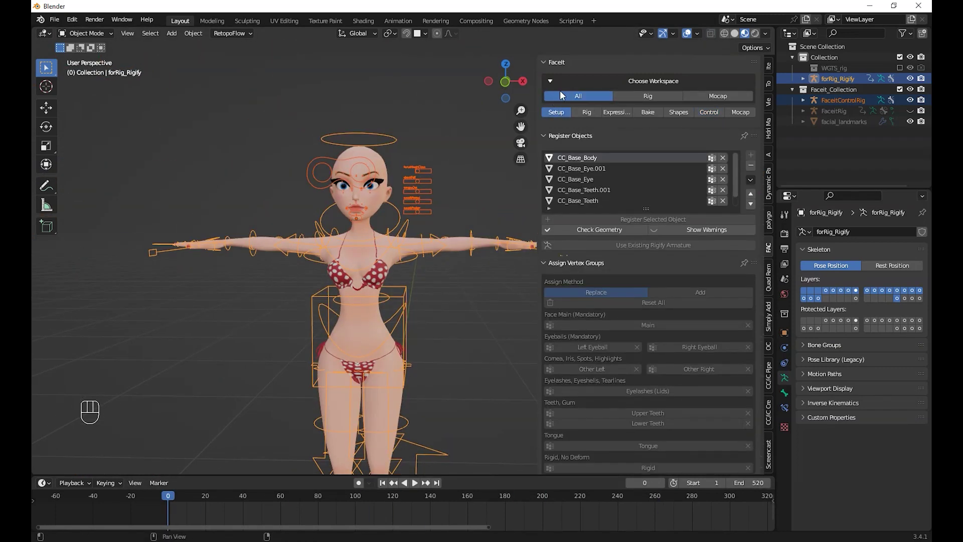